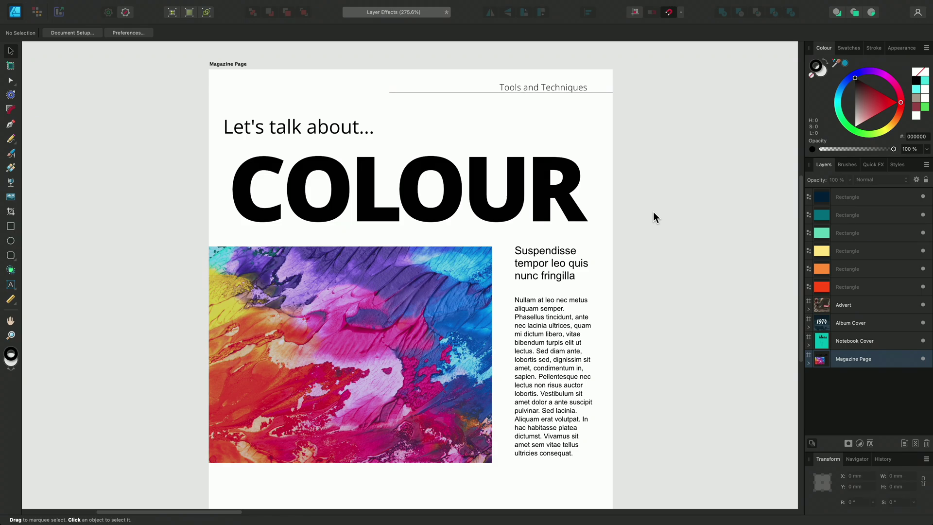
# - Select the COLOUR heading and bring up the Quick FX effects list
pyautogui.click(568, 190)
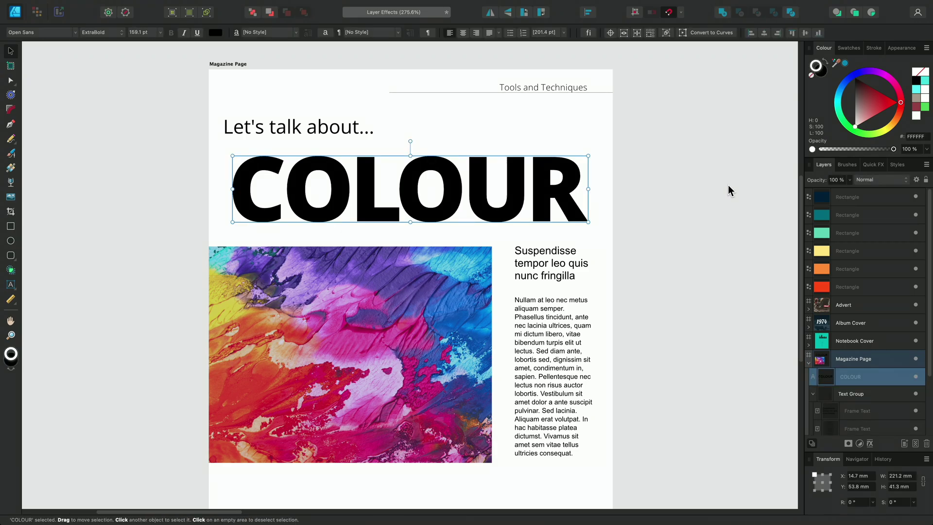
pyautogui.click(864, 166)
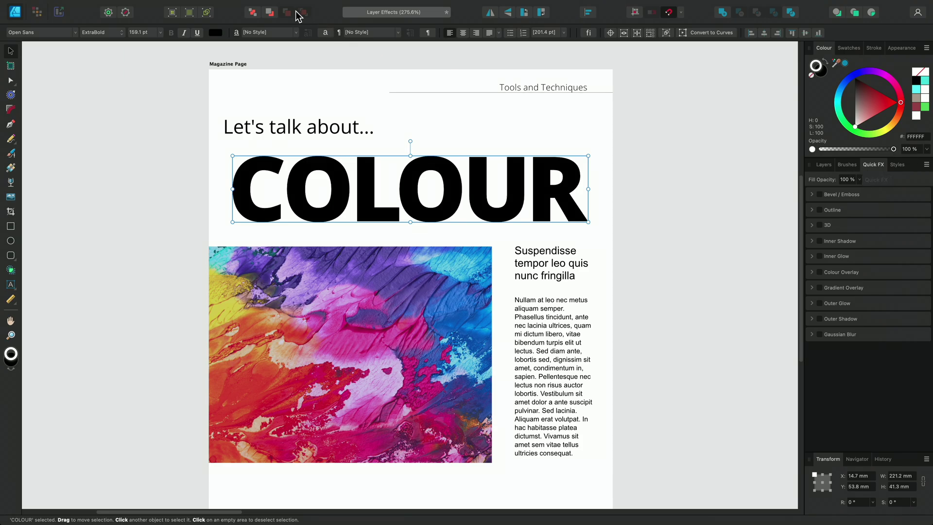
pyautogui.click(268, 6)
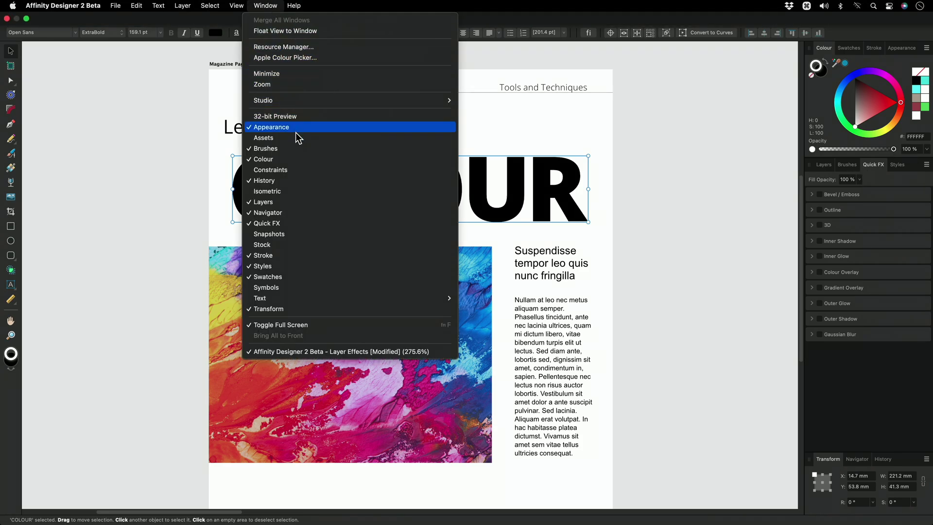
pyautogui.click(512, 215)
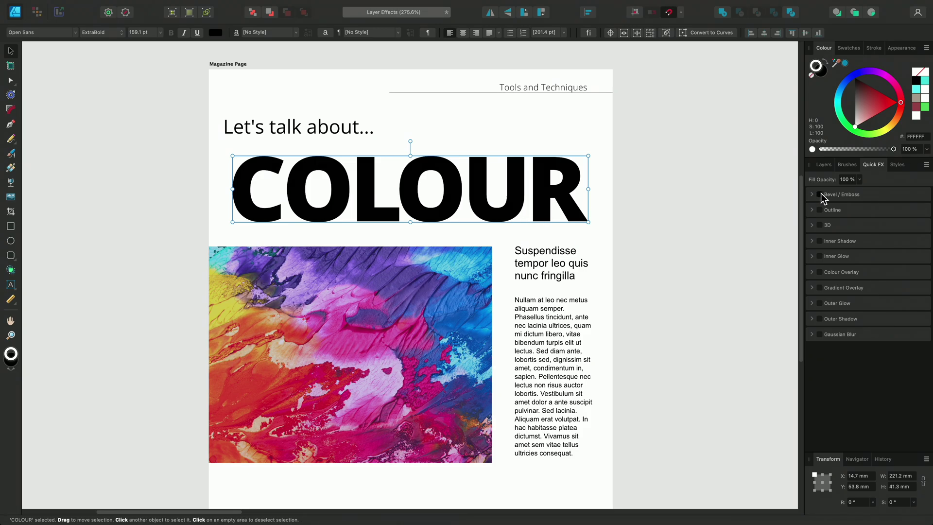
# - Try Bevel/Emboss, Outline and 3D on COLOUR, switching each back off
pyautogui.click(820, 194)
pyautogui.click(820, 193)
pyautogui.click(820, 210)
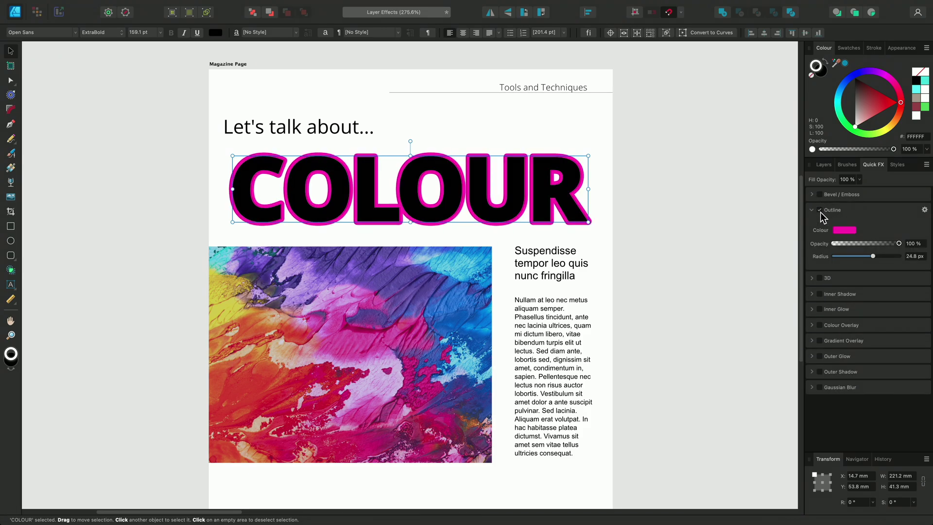
pyautogui.click(820, 210)
pyautogui.click(820, 225)
pyautogui.click(820, 225)
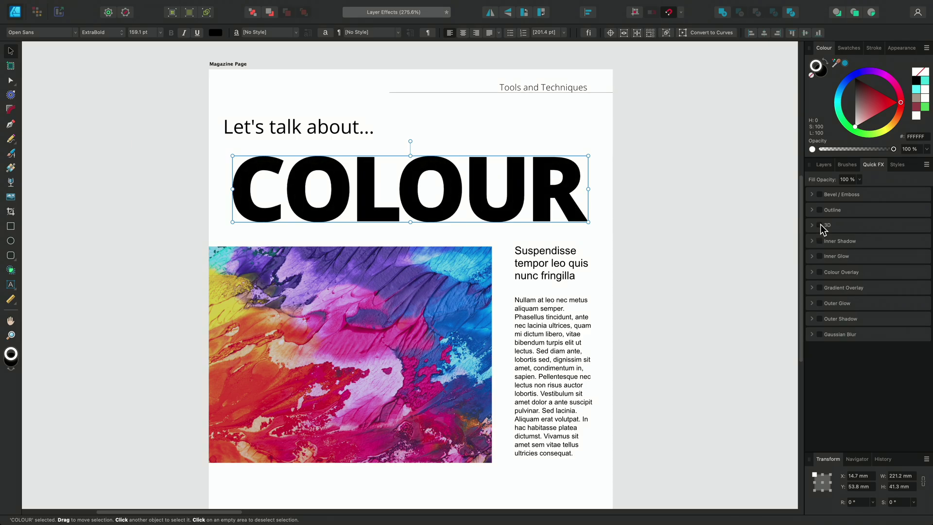
pyautogui.click(820, 273)
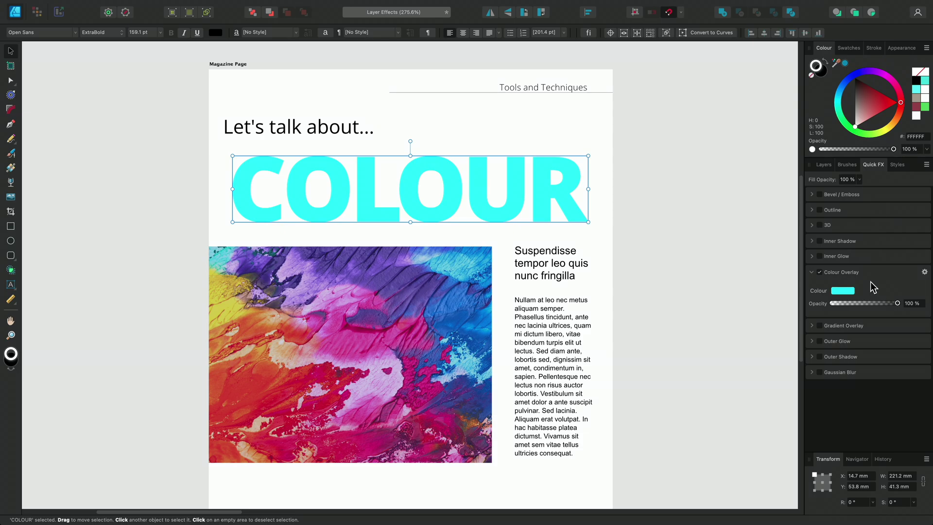
pyautogui.click(899, 303)
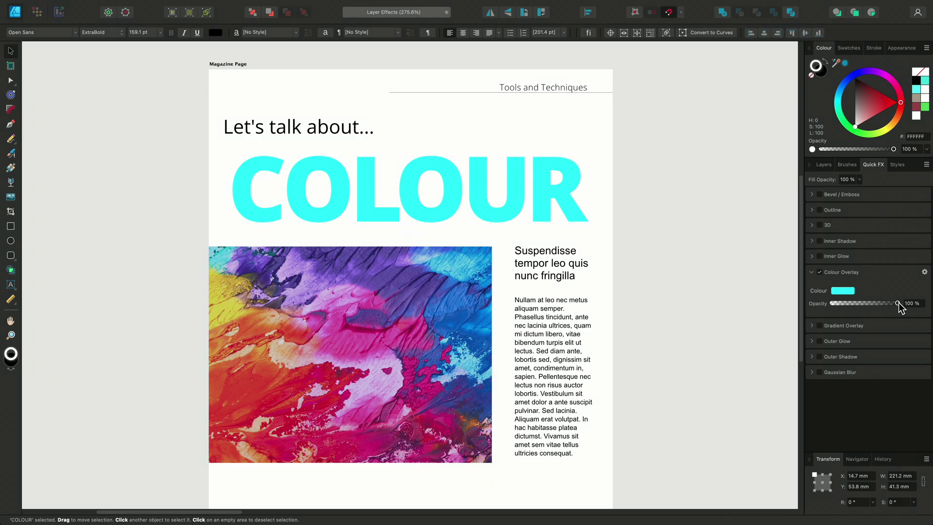
pyautogui.moveTo(899, 302)
pyautogui.mouseDown()
pyautogui.moveTo(830, 302)
pyautogui.moveTo(901, 302)
pyautogui.mouseUp()
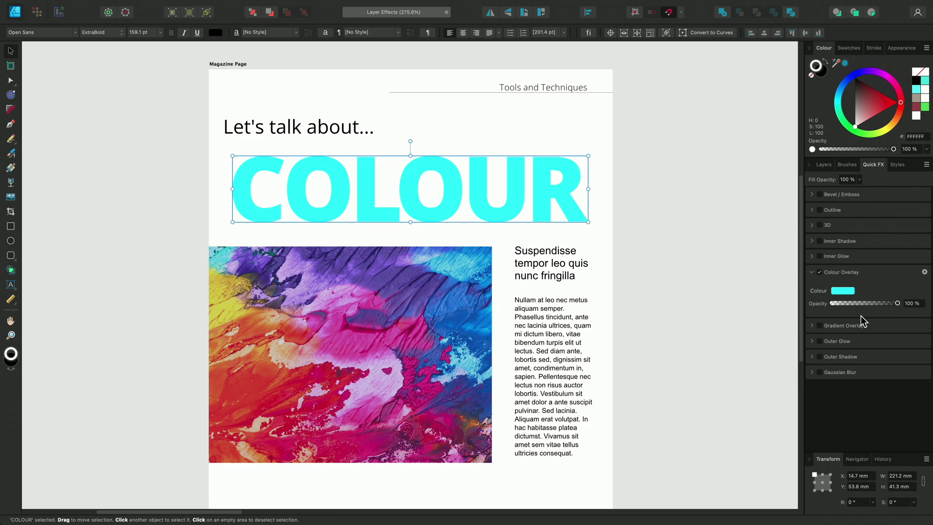
# - Add a Gradient Overlay to COLOUR and remove its cyan Colour Overlay
pyautogui.click(819, 325)
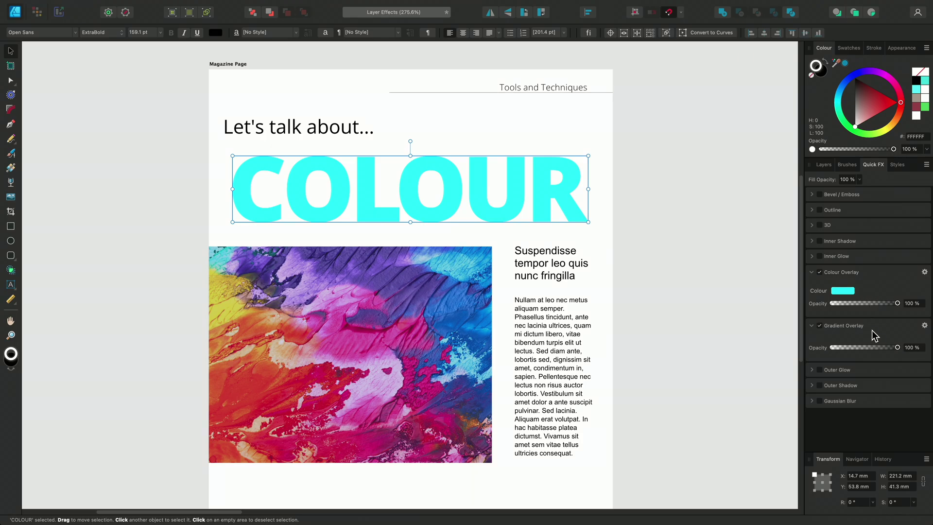
pyautogui.click(820, 272)
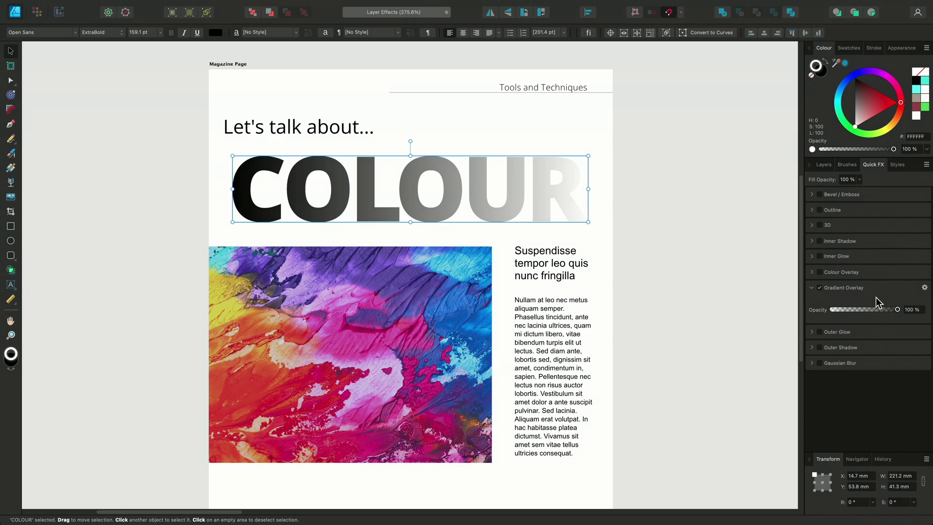
# - In the gradient overlay settings, make the left stop red and the right stop blue
pyautogui.click(924, 288)
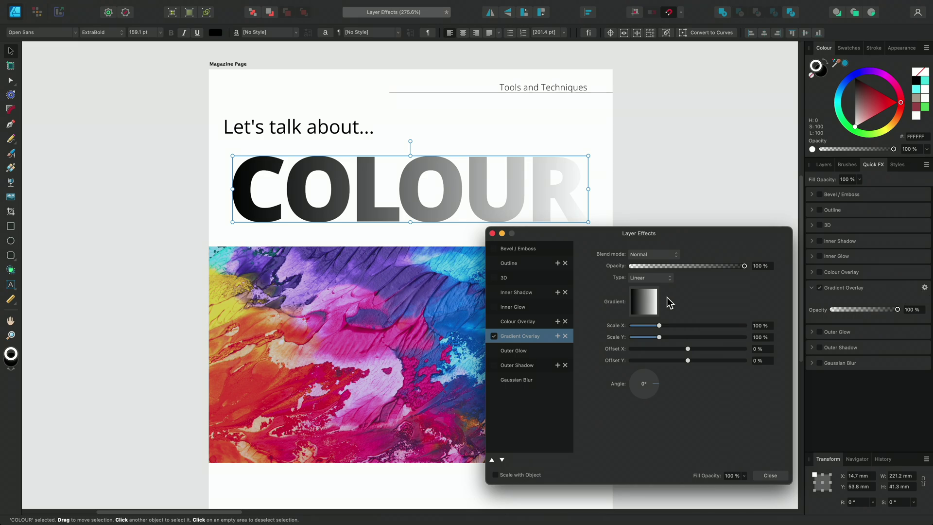
pyautogui.click(645, 298)
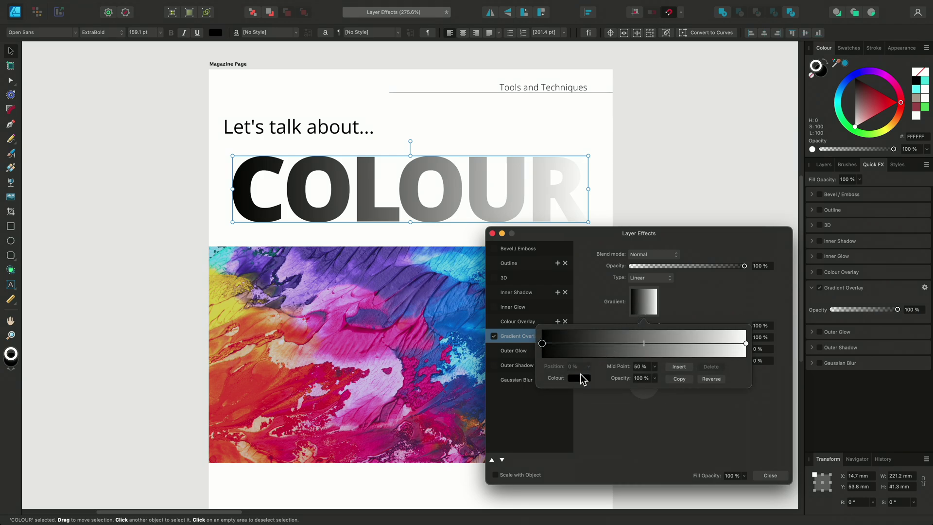
pyautogui.click(579, 377)
pyautogui.click(649, 303)
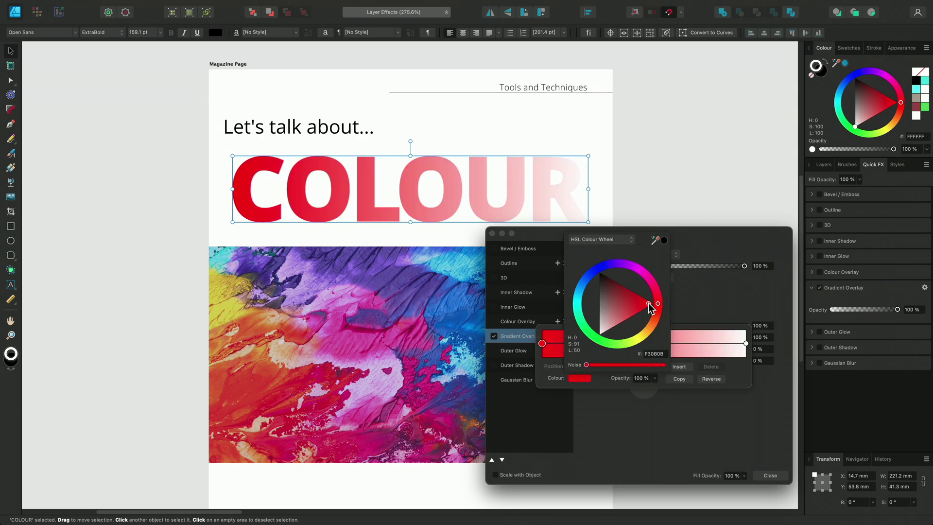
pyautogui.click(747, 343)
pyautogui.click(580, 378)
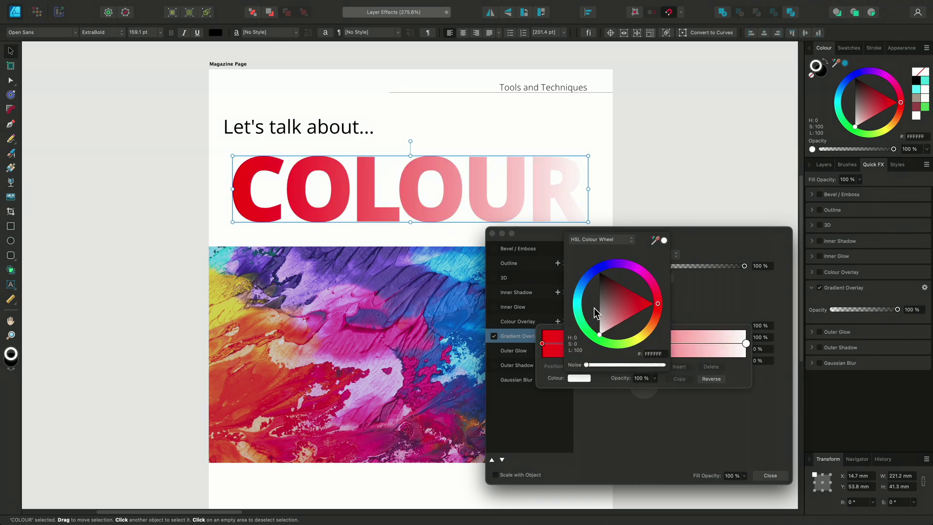
pyautogui.click(595, 269)
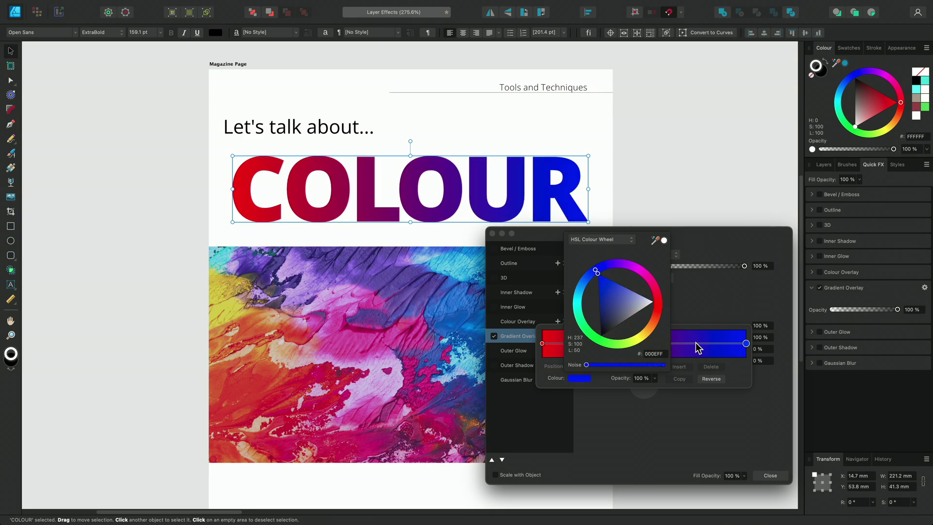
# - Add and delete a purple mid stop, then reverse the gradient twice, keeping red-to-blue
pyautogui.click(648, 343)
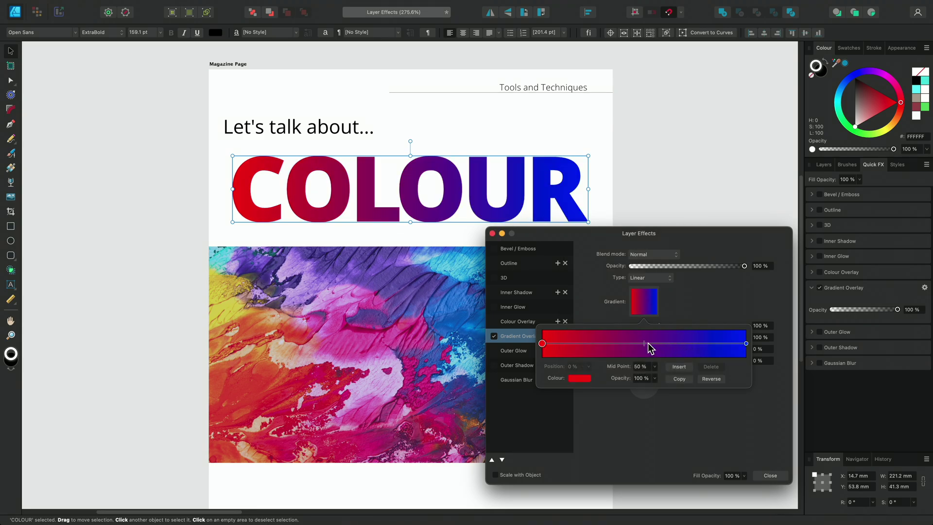
pyautogui.click(686, 371)
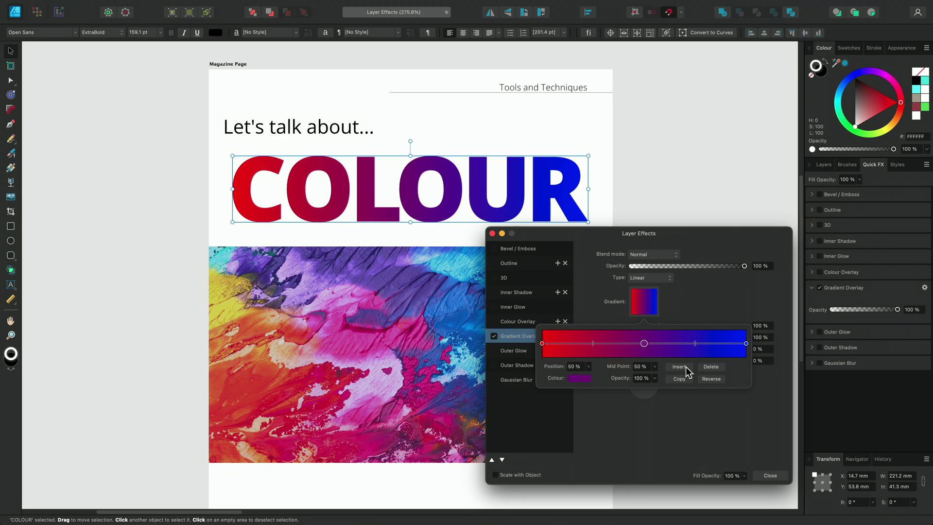
pyautogui.click(711, 368)
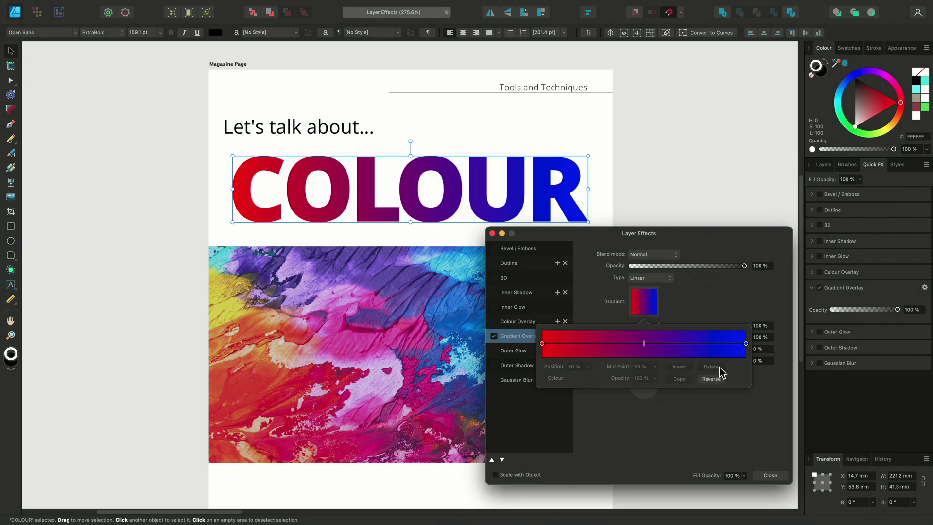
pyautogui.click(721, 380)
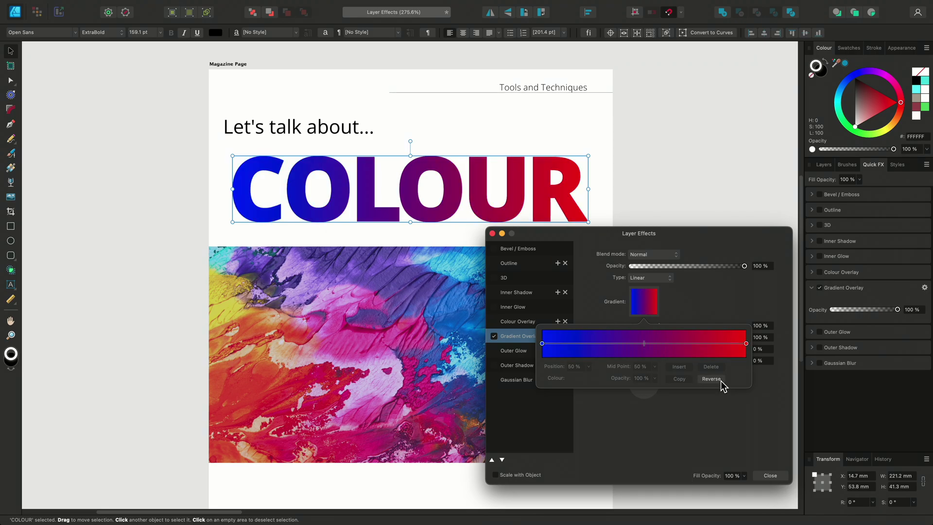
pyautogui.click(721, 380)
# - Keep the gradient Linear at a 225° angle, then reopen COLOUR's layer effects from Layers
pyautogui.click(710, 313)
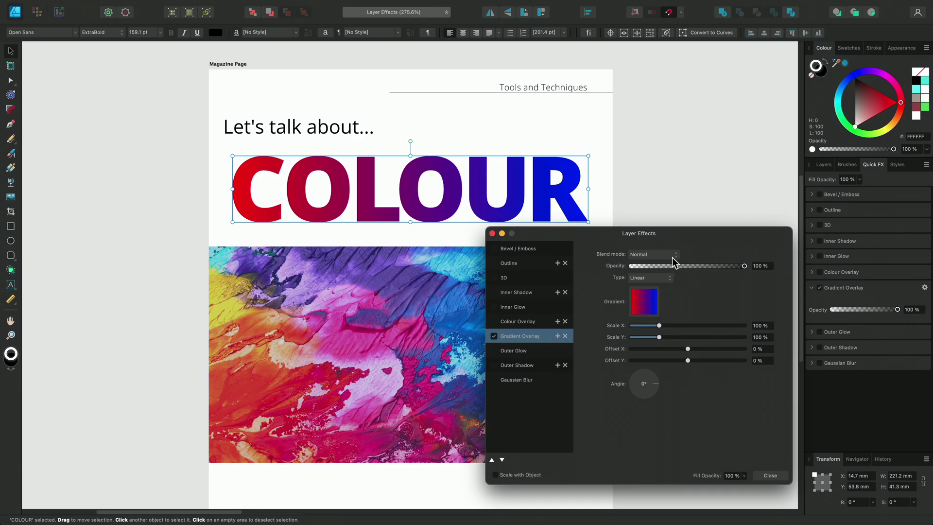
pyautogui.click(669, 278)
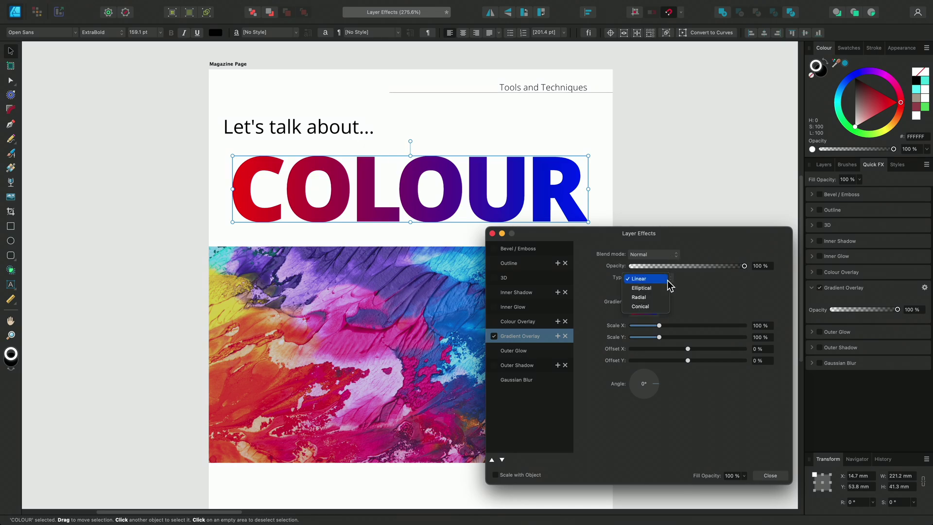
pyautogui.click(668, 387)
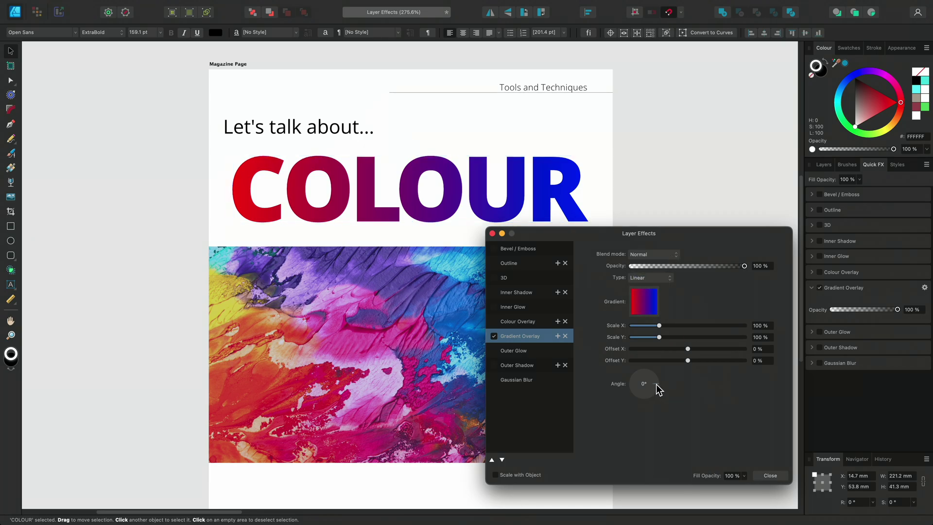
pyautogui.moveTo(651, 396); pyautogui.dragTo(634, 398)
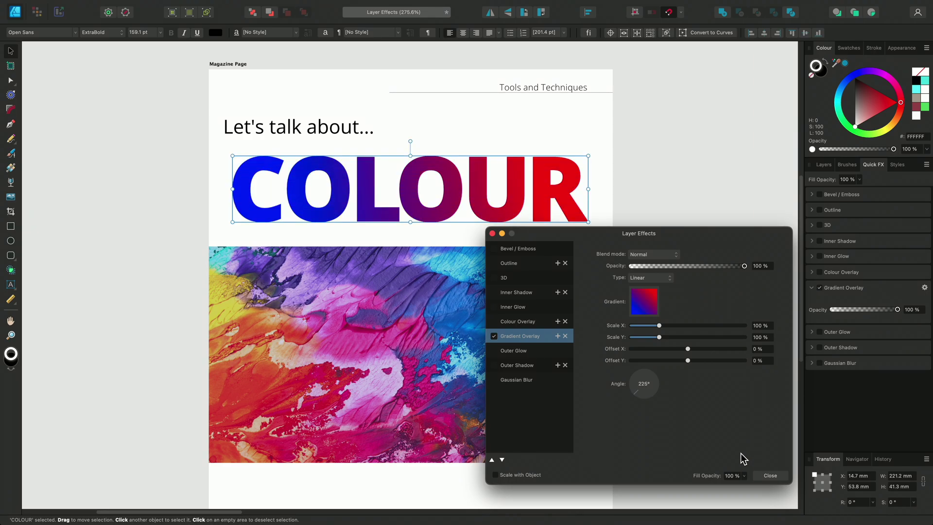
pyautogui.click(770, 475)
pyautogui.click(824, 165)
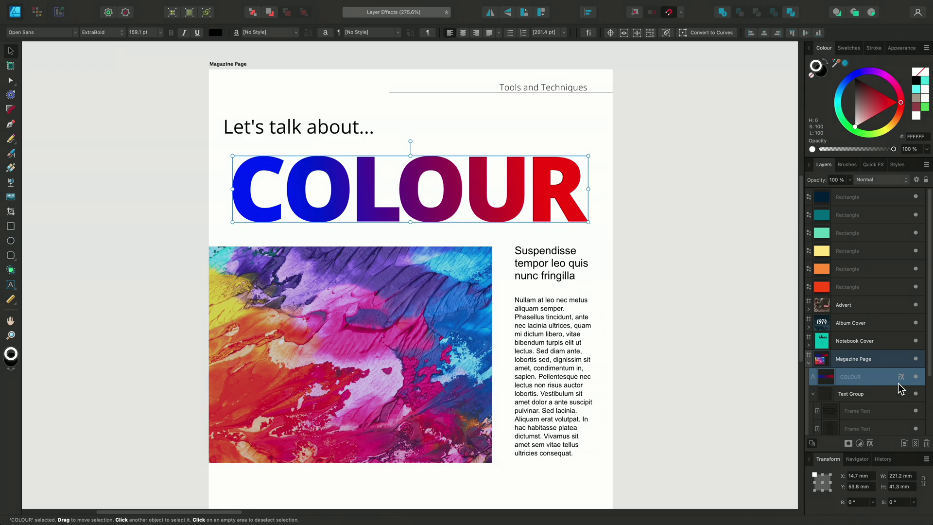
pyautogui.click(902, 377)
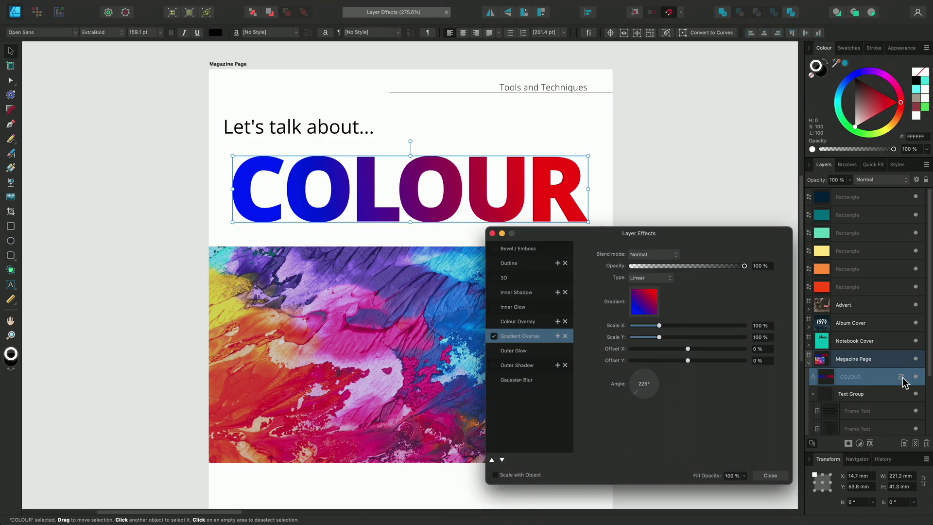
# - Close Layer Effects and bring up the effects for 'ideas' on the Notebook Cover
pyautogui.click(770, 476)
pyautogui.moveTo(232, 512); pyautogui.dragTo(374, 522)
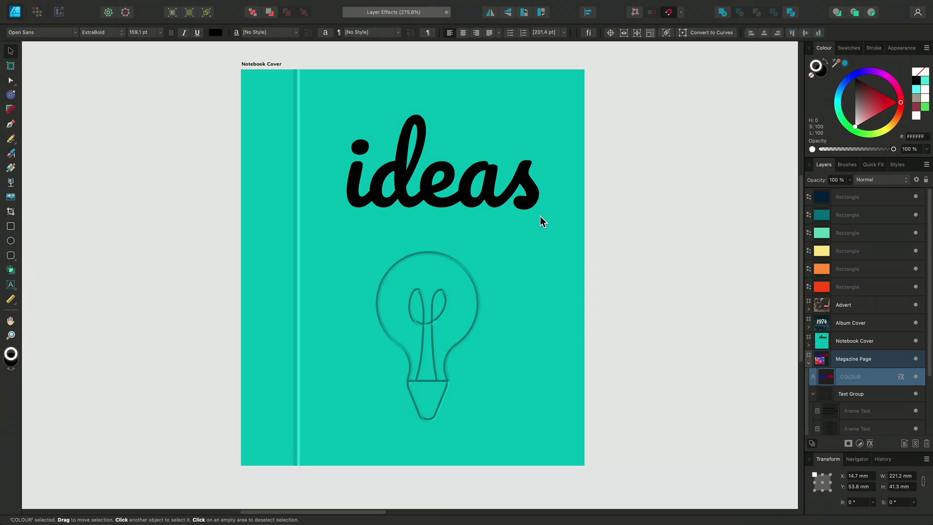
pyautogui.click(520, 203)
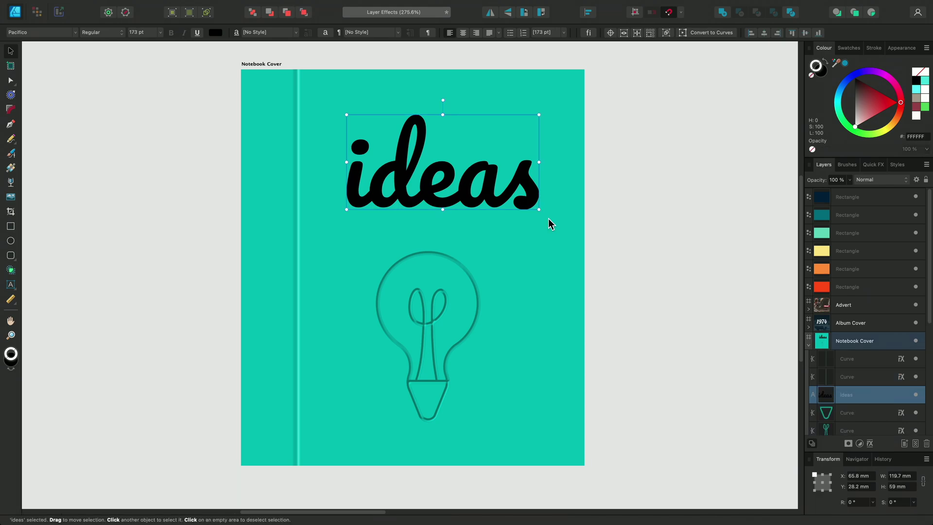
pyautogui.click(870, 444)
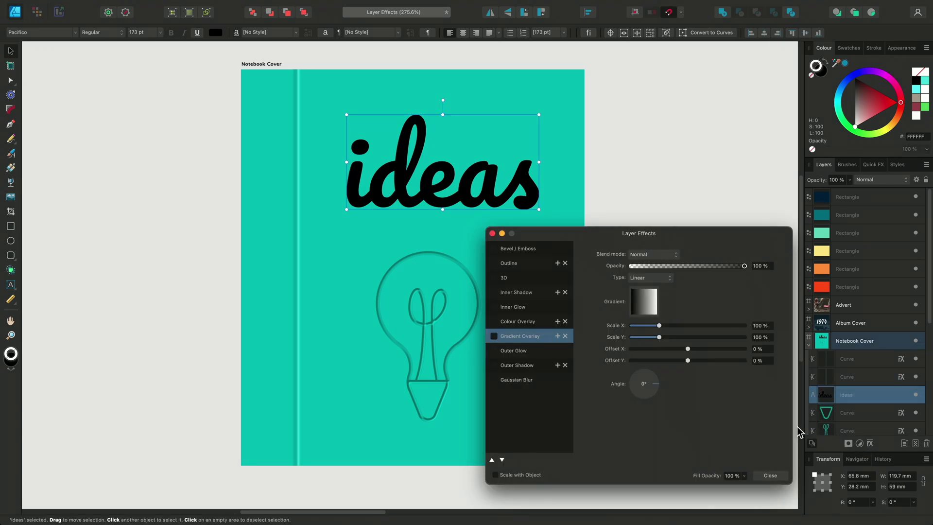
# - Give 'ideas' a Colour Overlay of the cover's teal (049A96)
pyautogui.click(505, 322)
pyautogui.click(494, 321)
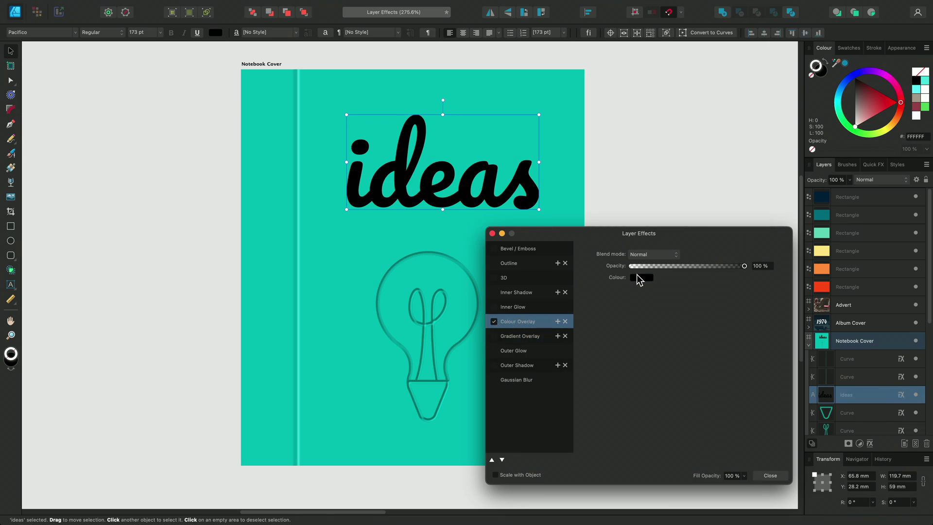
pyautogui.click(640, 277)
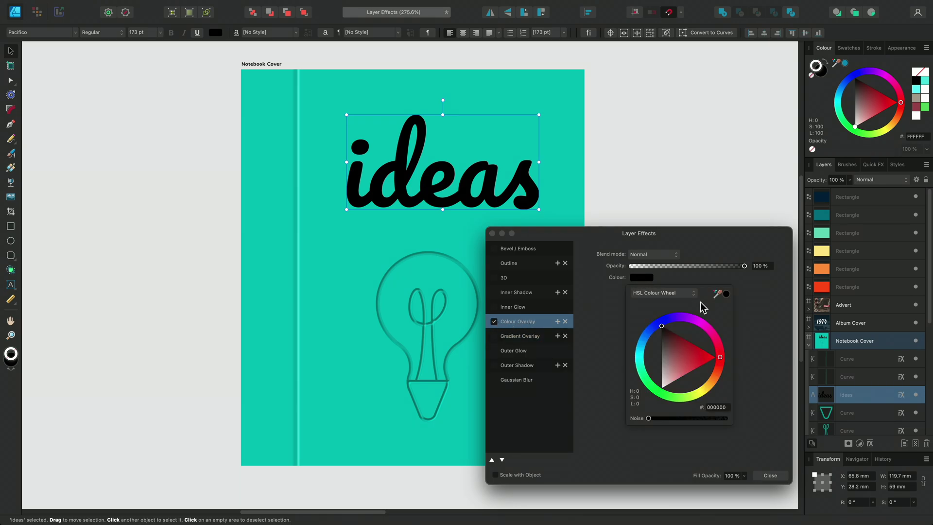
pyautogui.click(727, 293)
pyautogui.click(662, 368)
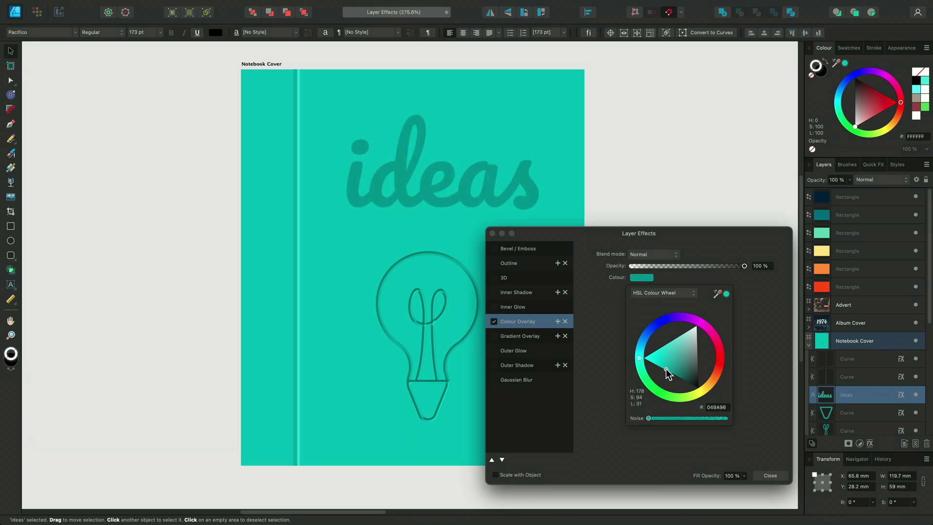
# - Turn on an Inner Bevel/Emboss for 'ideas' with 16.7 px radius and 10 px soften
pyautogui.click(532, 249)
pyautogui.click(494, 248)
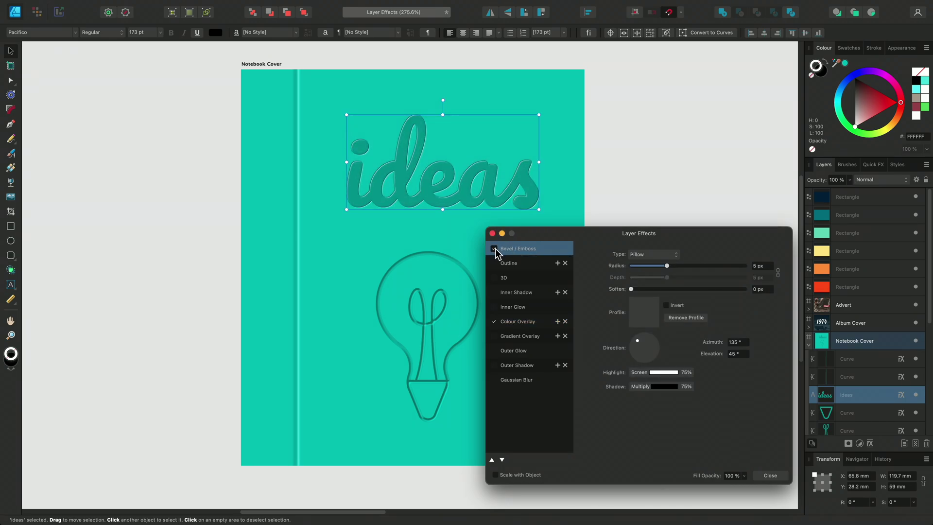
pyautogui.click(651, 255)
pyautogui.click(644, 227)
pyautogui.moveTo(667, 265); pyautogui.dragTo(689, 266)
pyautogui.moveTo(632, 289); pyautogui.dragTo(716, 288)
# - Use the linear bevel profile and 30% highlight, then close the effects and deselect
pyautogui.click(655, 317)
pyautogui.click(646, 469)
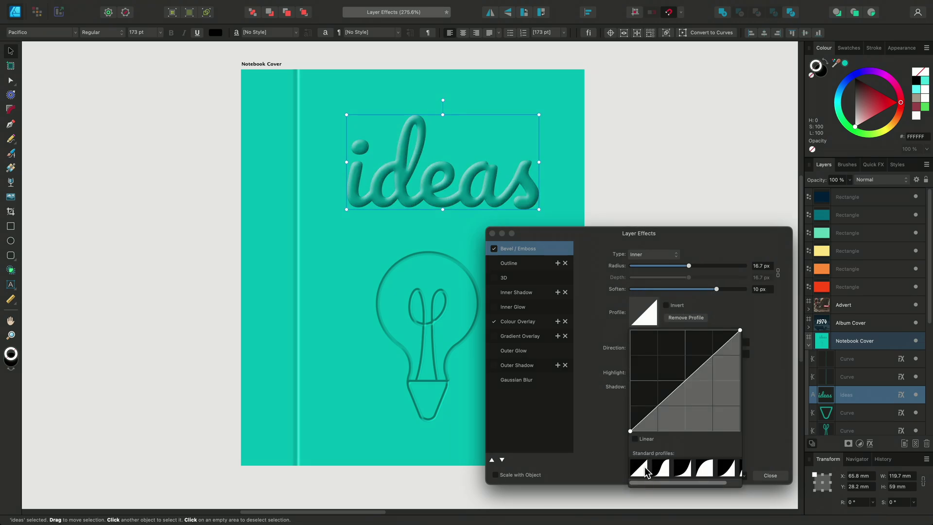
pyautogui.click(617, 434)
pyautogui.click(671, 386)
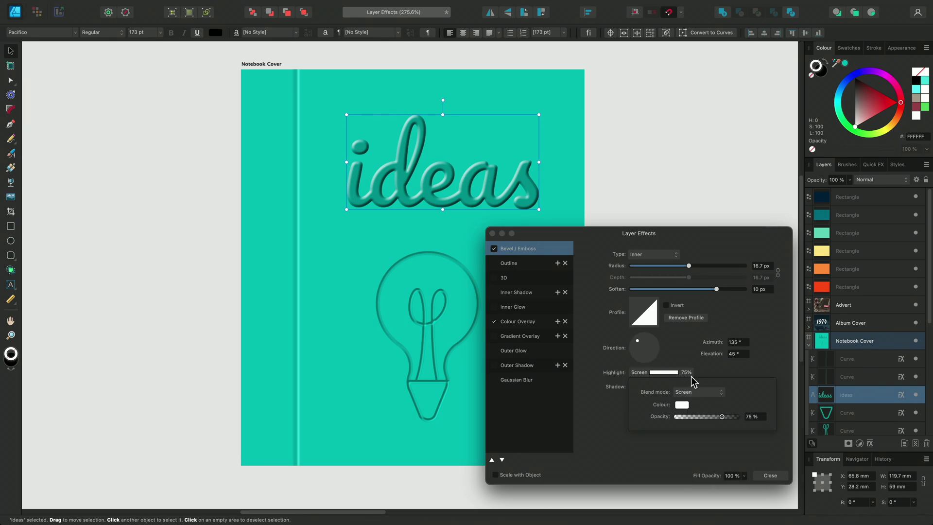
pyautogui.moveTo(726, 417); pyautogui.dragTo(694, 419)
pyautogui.click(770, 475)
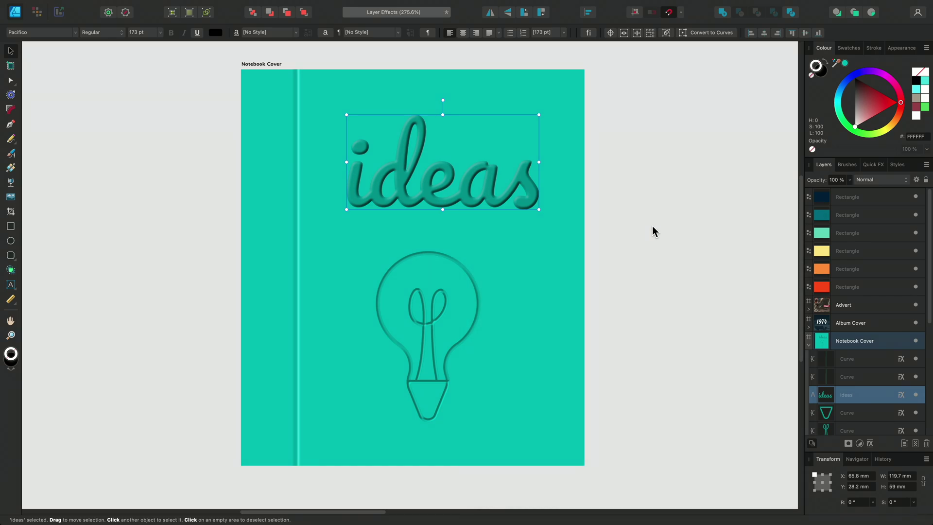
pyautogui.click(637, 191)
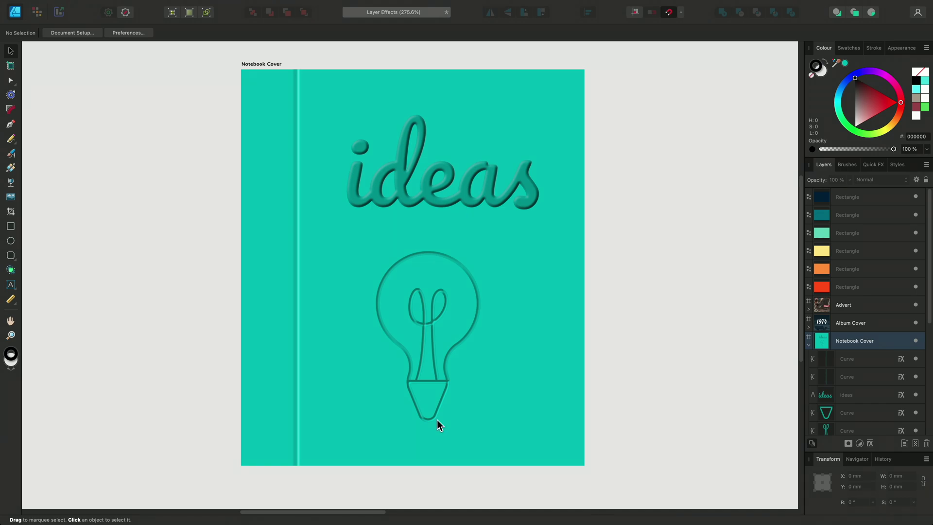
# - Give 1974 on the Album Cover a red Outline sampled beside the cover, radius 20 px
pyautogui.moveTo(364, 512); pyautogui.dragTo(523, 501)
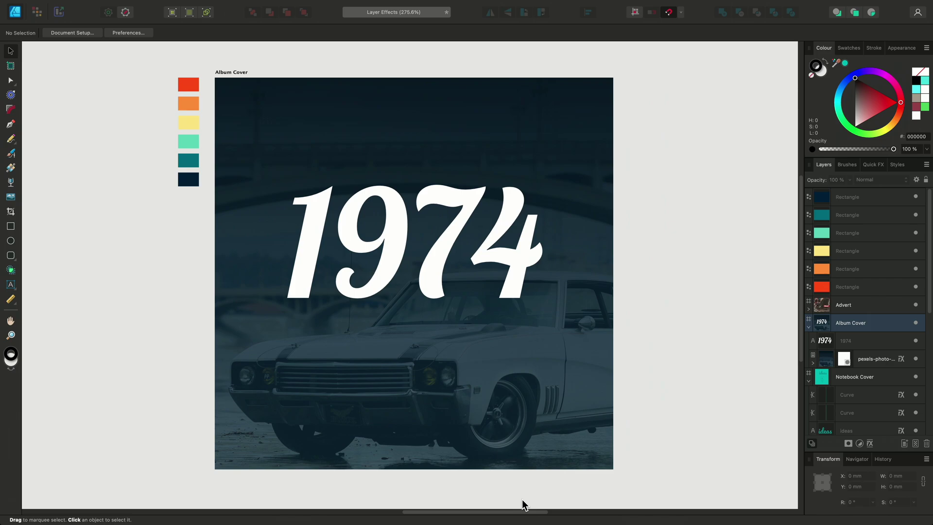
pyautogui.click(507, 261)
pyautogui.click(871, 442)
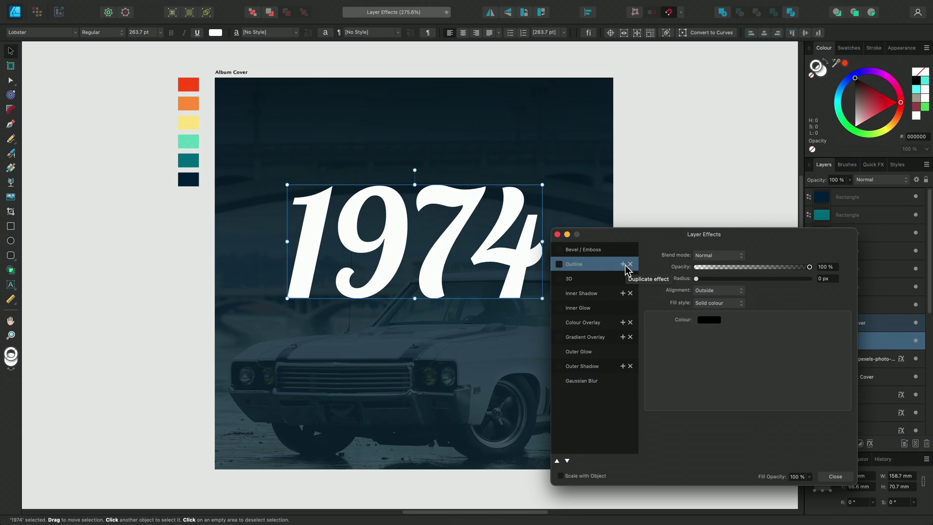
pyautogui.click(560, 264)
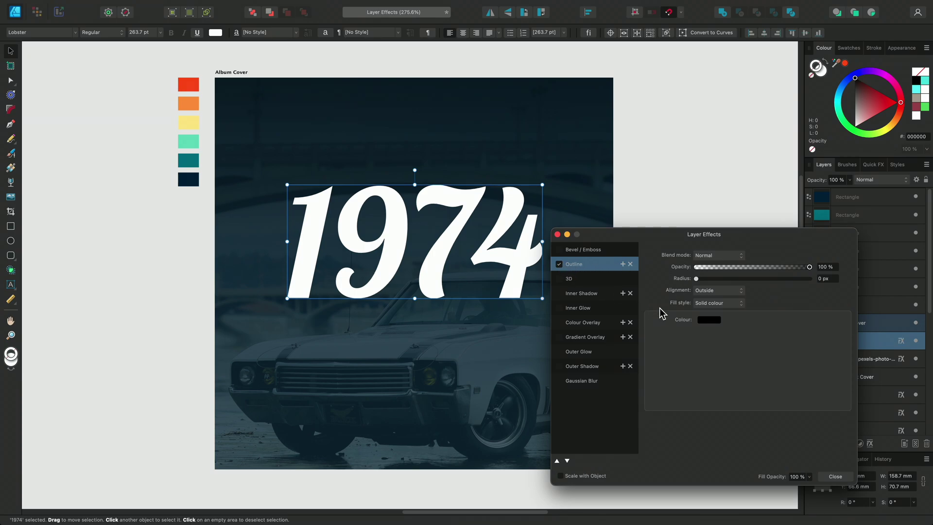
pyautogui.click(700, 319)
pyautogui.moveTo(784, 335); pyautogui.dragTo(188, 84)
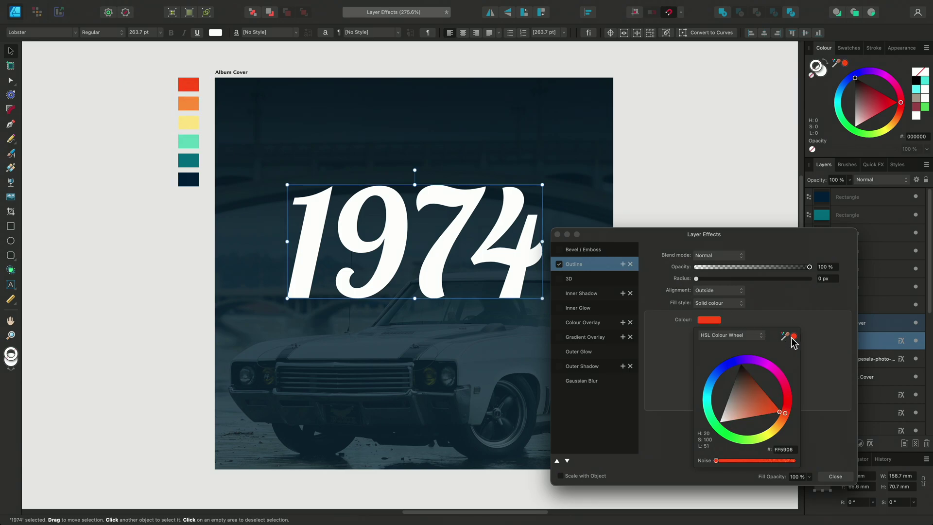
pyautogui.click(827, 278)
pyautogui.write('20')
pyautogui.press('Return')
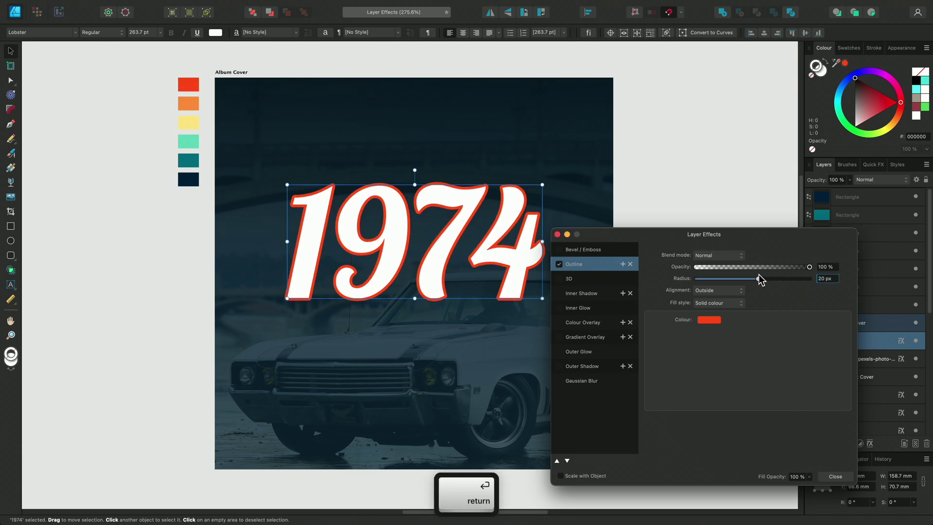
# - Duplicate the outline and make the copy sampled orange at 40 px radius
pyautogui.click(623, 264)
pyautogui.click(611, 279)
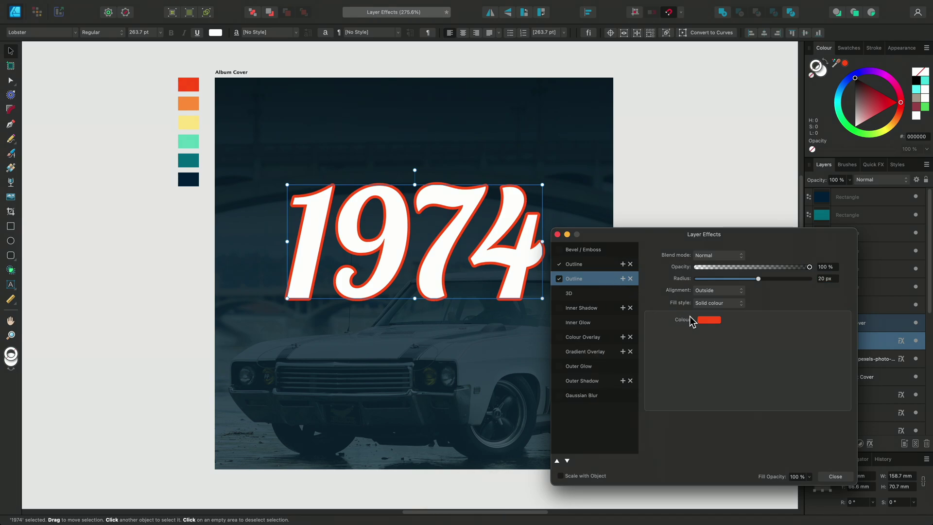
pyautogui.click(711, 320)
pyautogui.moveTo(784, 342); pyautogui.dragTo(188, 105)
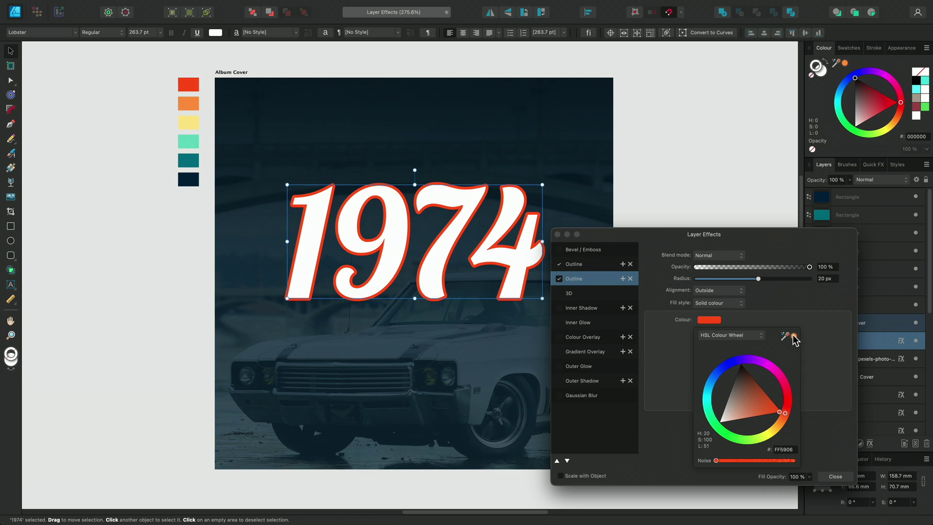
pyautogui.click(793, 336)
pyautogui.click(825, 278)
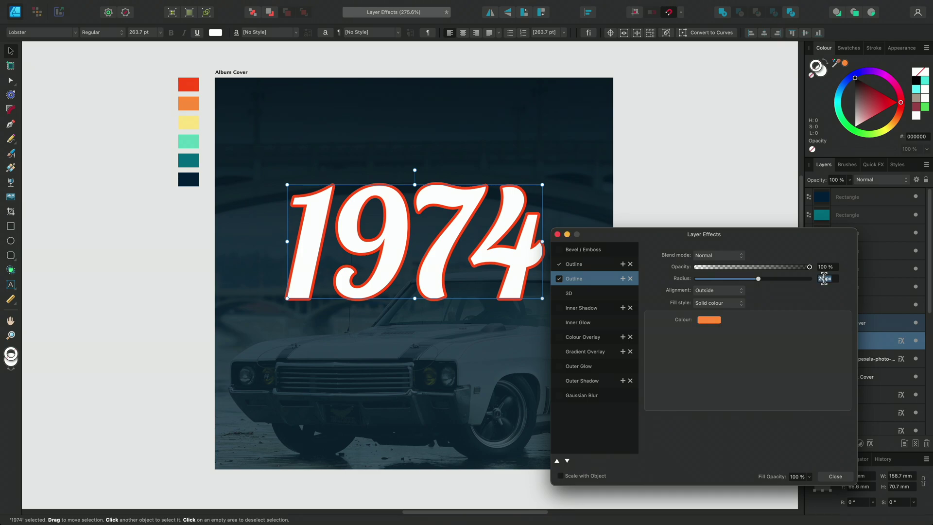
pyautogui.write('40')
pyautogui.press('Return')
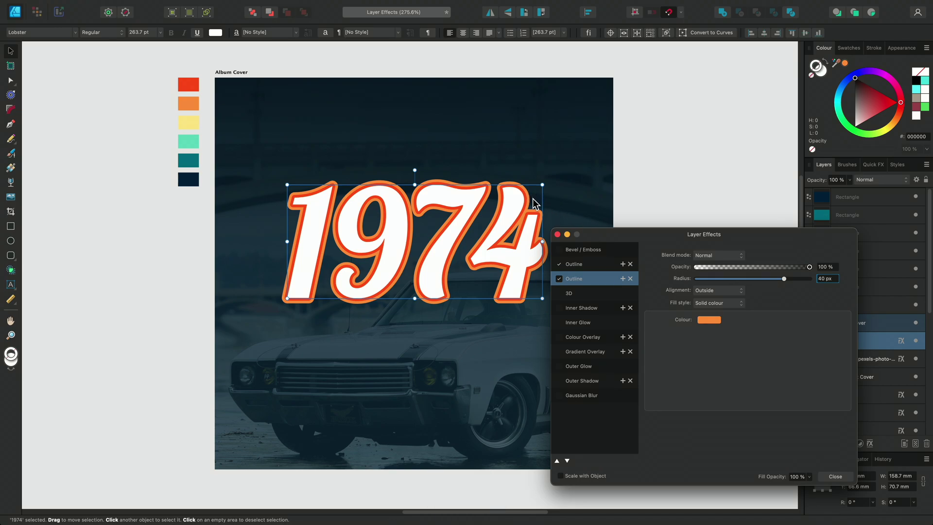
# - Add a third outline to 1974 in sampled yellow at 60 px radius
pyautogui.click(623, 279)
pyautogui.click(710, 320)
pyautogui.moveTo(780, 337); pyautogui.dragTo(190, 123)
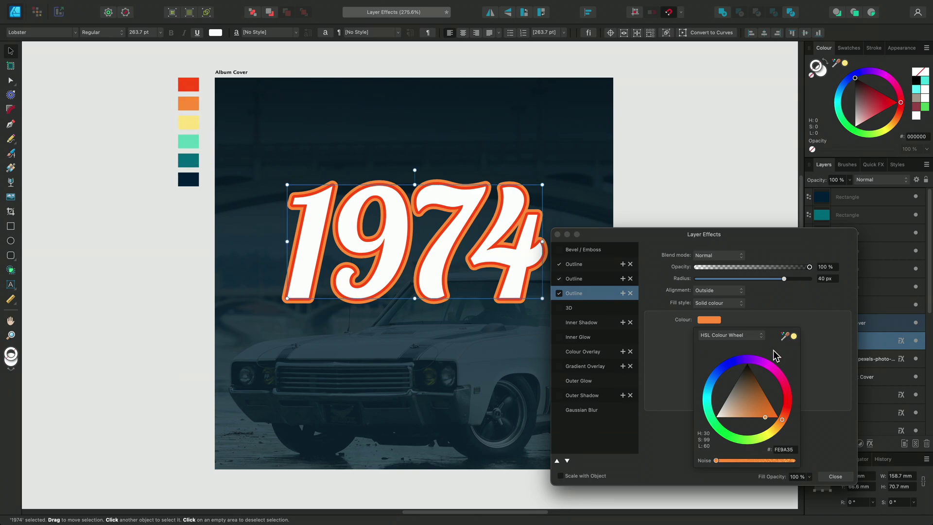
pyautogui.click(794, 337)
pyautogui.click(825, 278)
pyautogui.write('60')
pyautogui.press('Return')
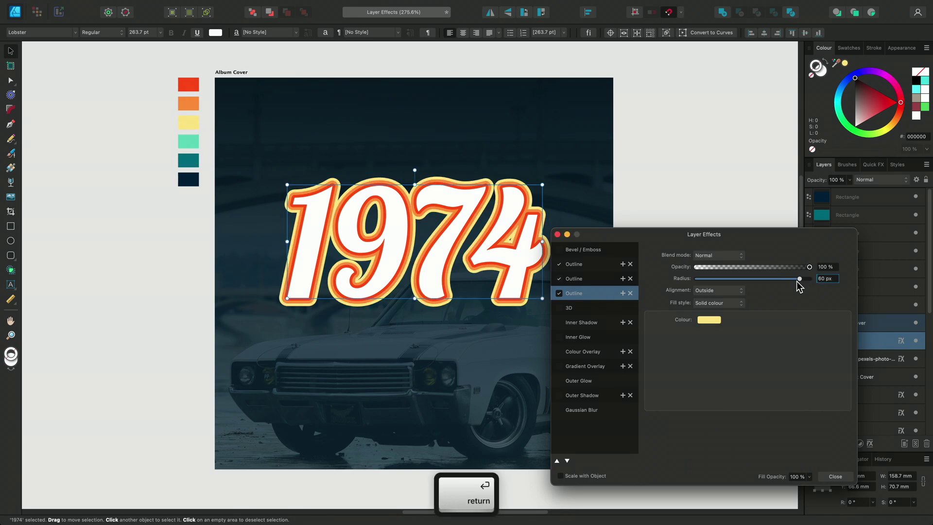
# - Add a fourth outline in sampled mint at 80 px radius
pyautogui.click(622, 293)
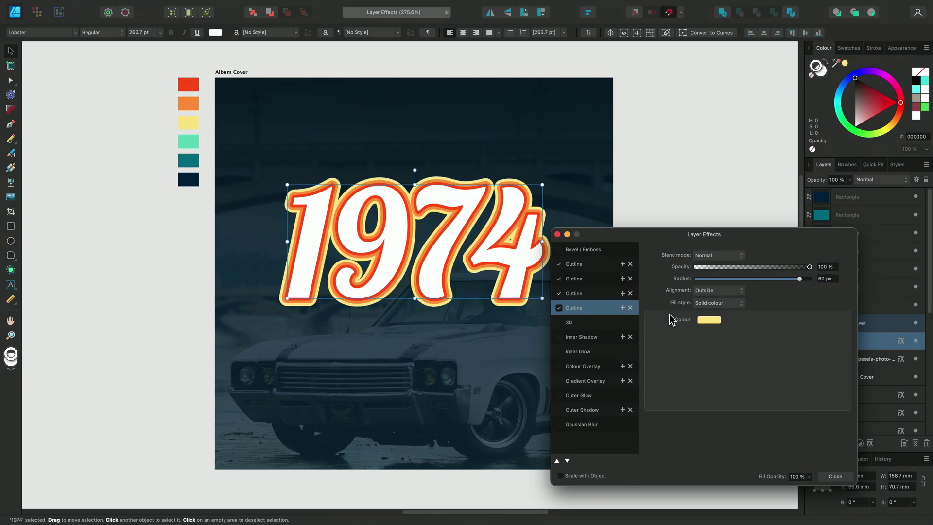
pyautogui.click(709, 319)
pyautogui.moveTo(723, 315); pyautogui.dragTo(194, 144)
pyautogui.click(794, 336)
pyautogui.click(826, 278)
pyautogui.write('80')
pyautogui.press('Return')
# - Add a fifth outline in sampled teal at 100 px radius
pyautogui.click(622, 308)
pyautogui.click(708, 319)
pyautogui.moveTo(785, 335); pyautogui.dragTo(197, 171)
pyautogui.click(794, 336)
pyautogui.click(825, 279)
pyautogui.write('100')
pyautogui.press('Return')
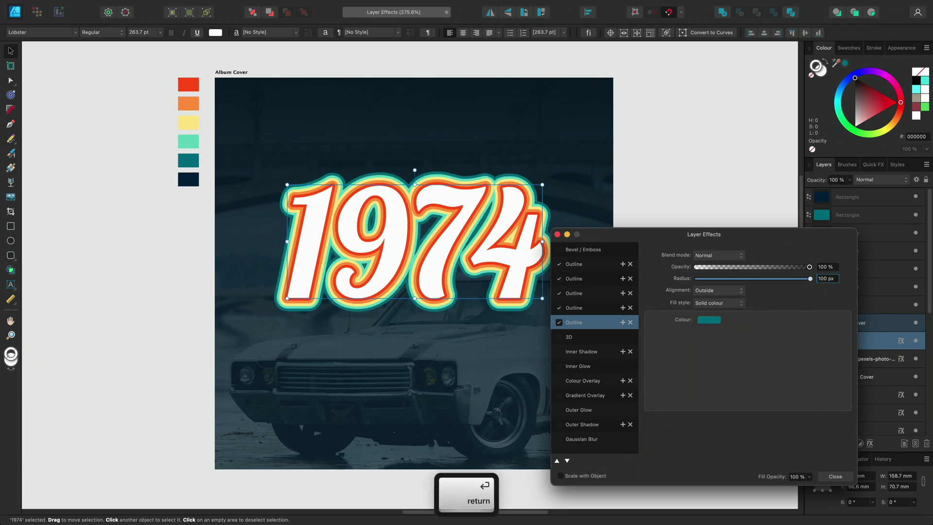
# - Add a sixth navy outline at 120 px radius, then delete it again
pyautogui.click(623, 322)
pyautogui.click(708, 319)
pyautogui.moveTo(785, 336); pyautogui.dragTo(188, 179)
pyautogui.click(794, 336)
pyautogui.click(825, 279)
pyautogui.write('120')
pyautogui.press('Return')
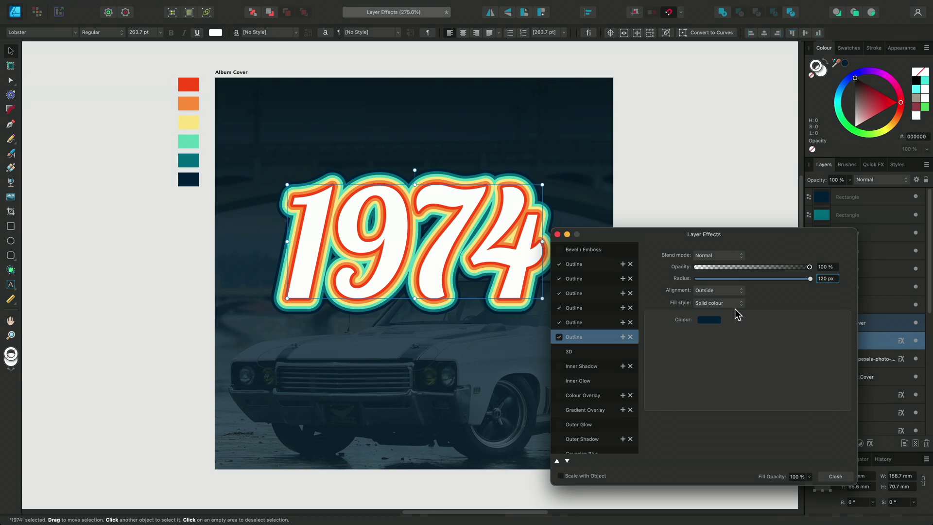
pyautogui.click(630, 337)
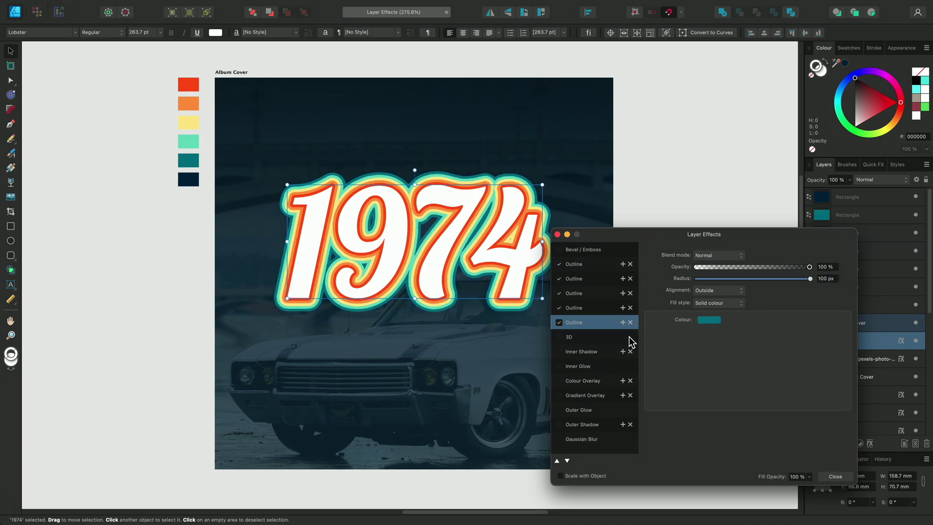
# - Close Layer Effects, deselect 1974 and scroll over to the Advert artboard
pyautogui.click(832, 476)
pyautogui.click(658, 293)
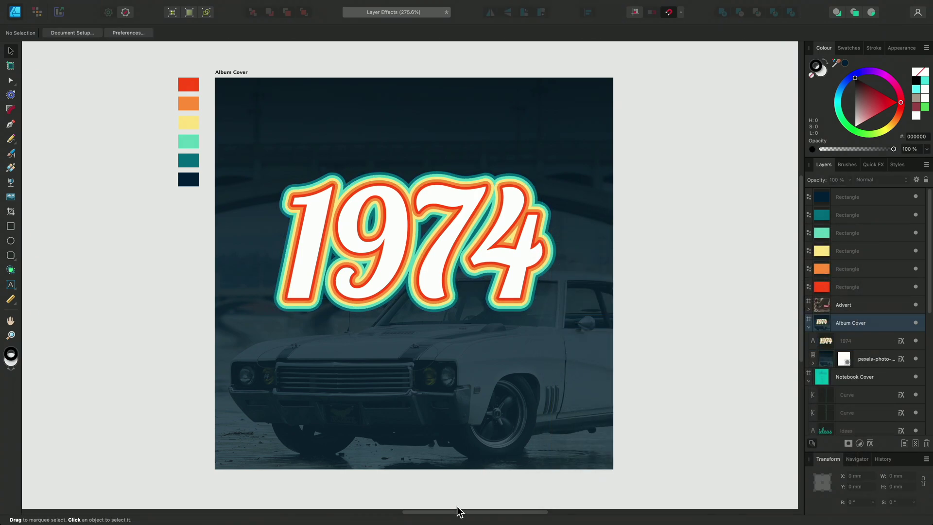
pyautogui.moveTo(459, 512); pyautogui.dragTo(621, 518)
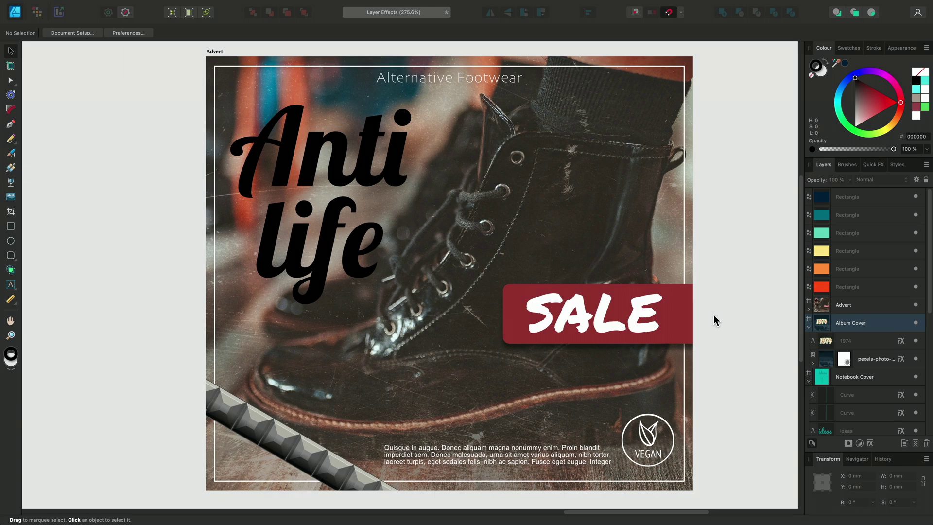
# - Turn on a Gradient Overlay for Anti with its left stop sampled orange from the photo
pyautogui.click(399, 183)
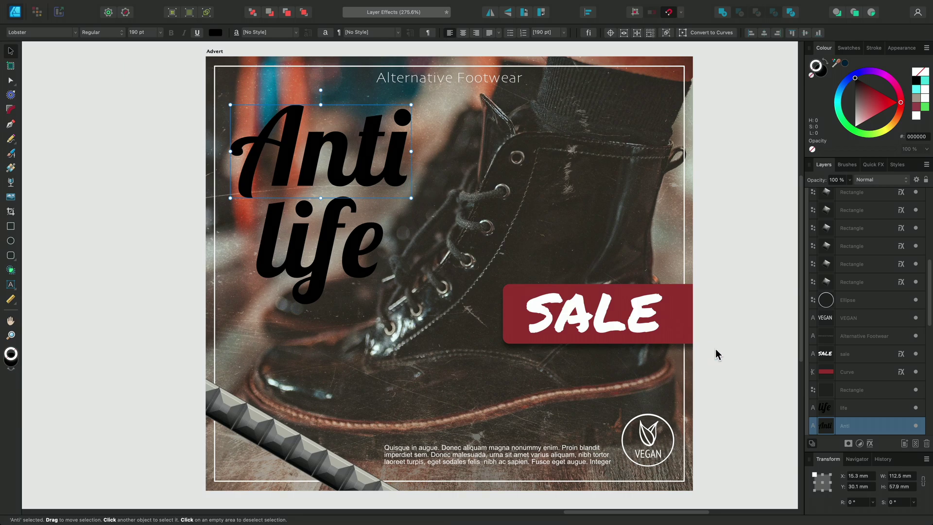
pyautogui.click(870, 445)
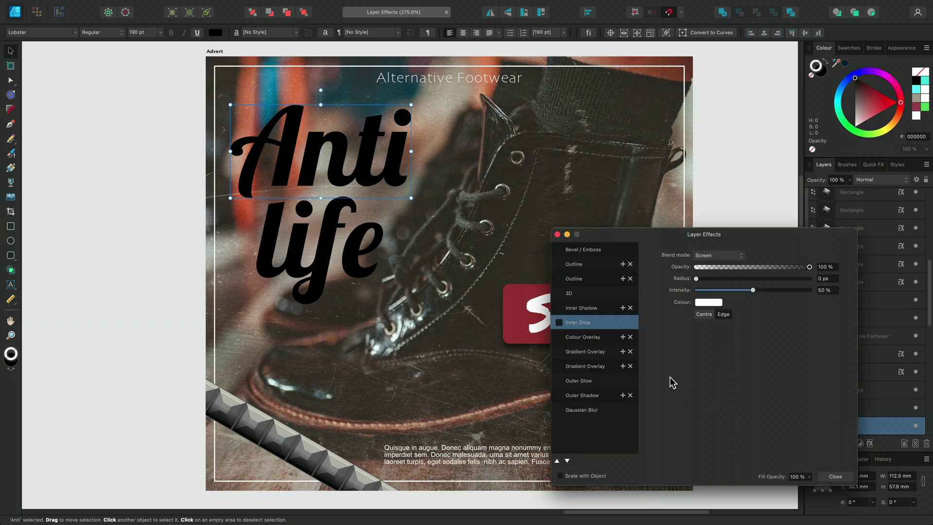
pyautogui.click(594, 352)
pyautogui.click(710, 311)
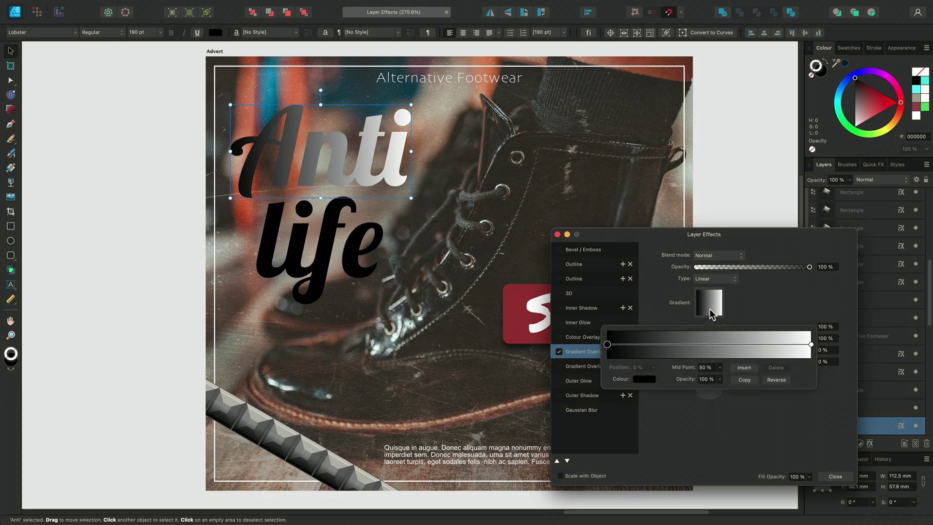
pyautogui.click(645, 380)
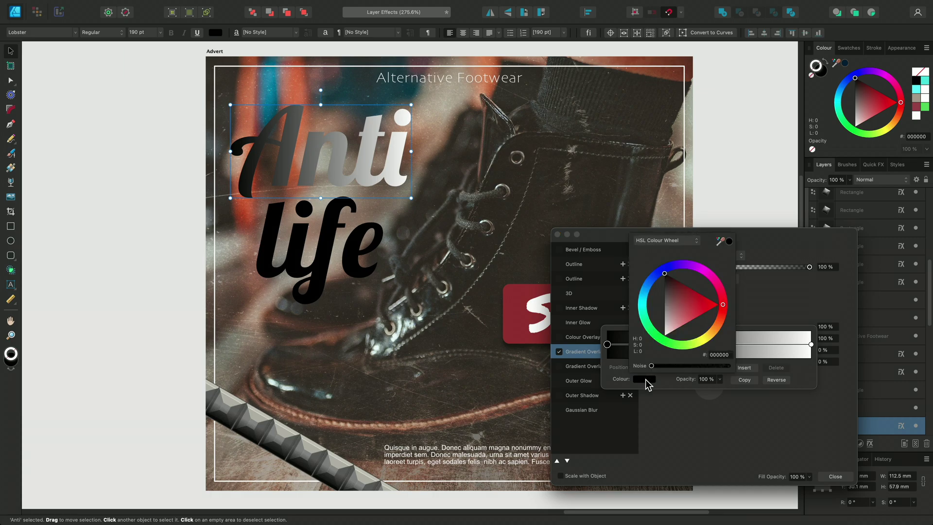
pyautogui.moveTo(720, 241); pyautogui.dragTo(291, 87)
pyautogui.click(729, 241)
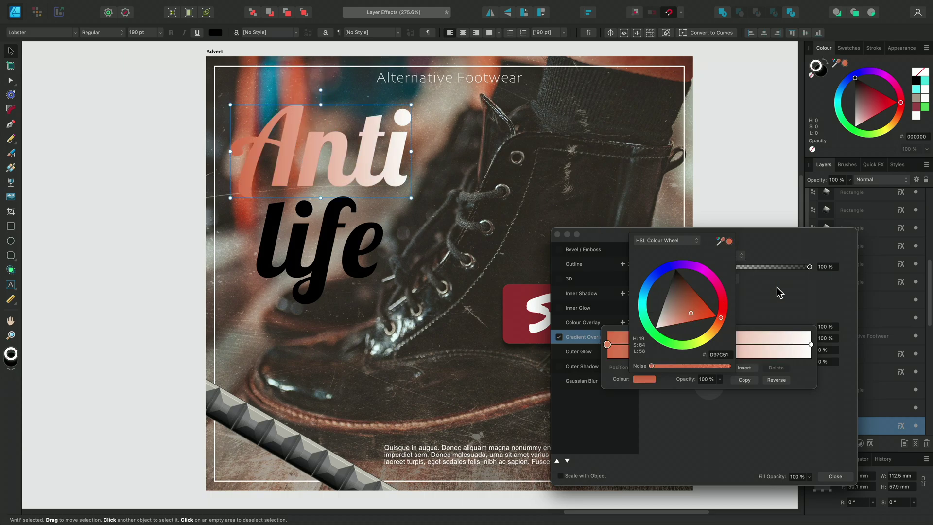
# - Set the right stop to teal sampled from the photo and angle the gradient 270°
pyautogui.click(811, 344)
pyautogui.click(649, 378)
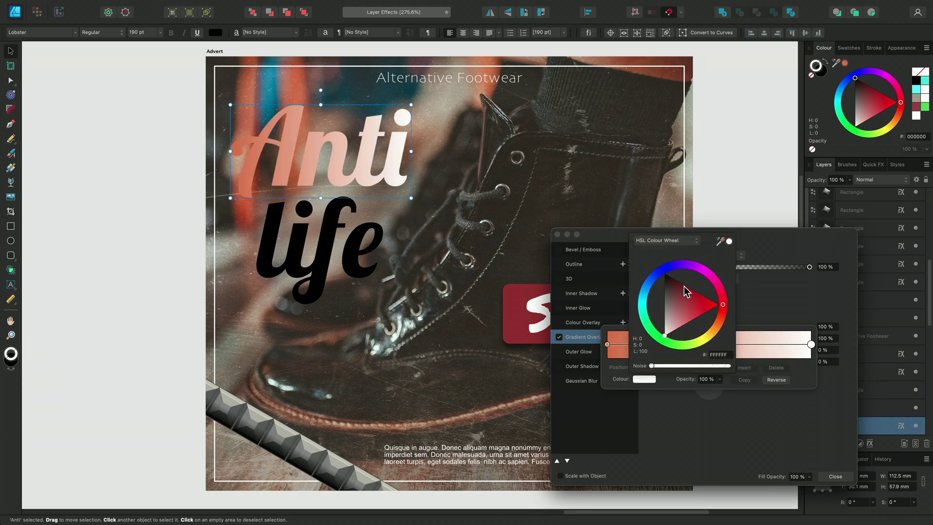
pyautogui.moveTo(720, 241); pyautogui.dragTo(275, 90)
pyautogui.click(729, 241)
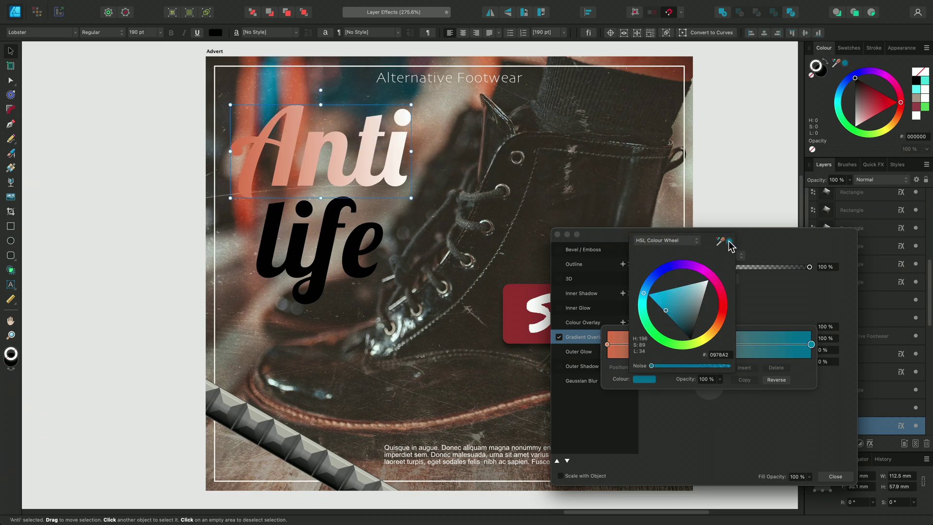
pyautogui.click(761, 306)
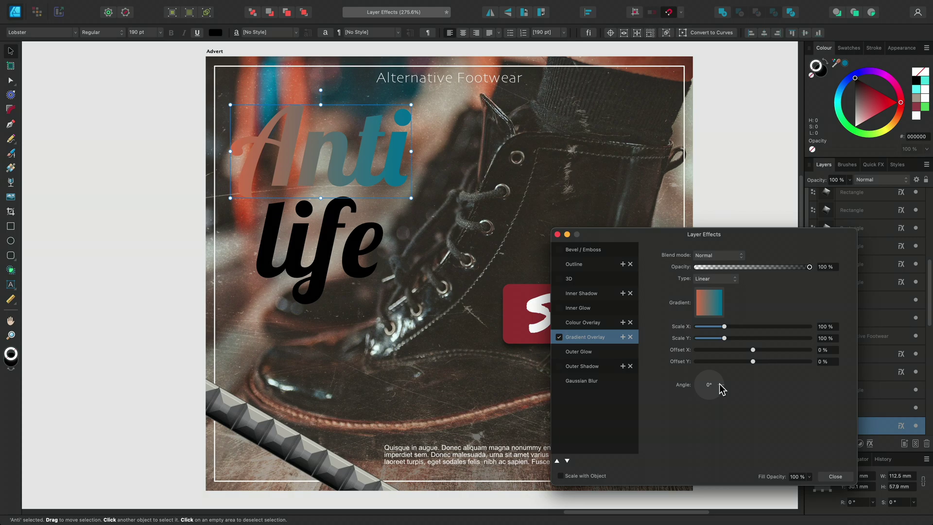
pyautogui.moveTo(721, 387); pyautogui.dragTo(709, 397)
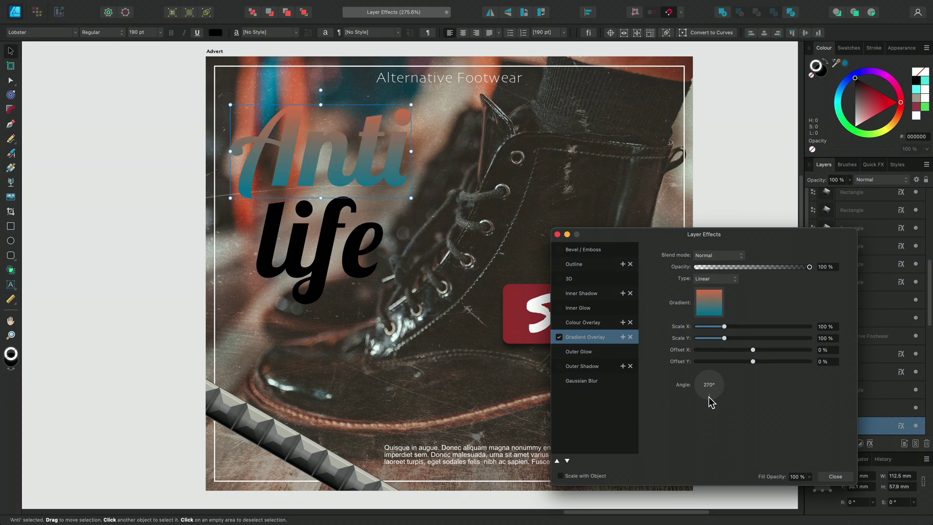
# - Give the Anti text a white Outline effect with a 20 px radius
pyautogui.click(586, 267)
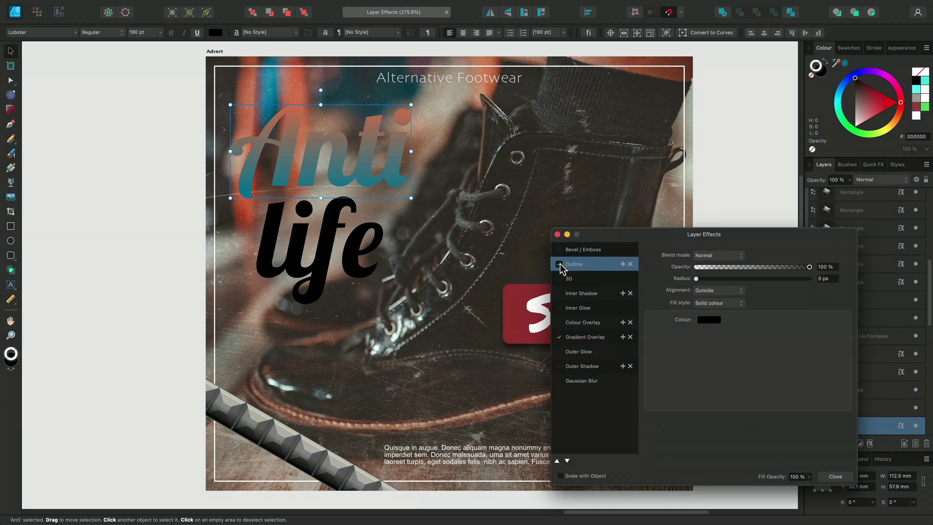
pyautogui.click(709, 320)
pyautogui.click(729, 370)
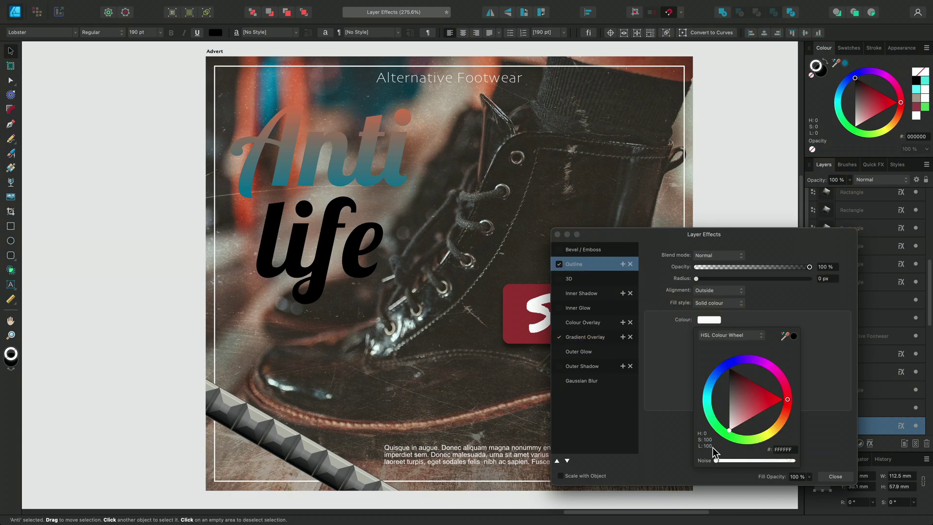
pyautogui.click(829, 278)
pyautogui.write('2')
pyautogui.press('Return')
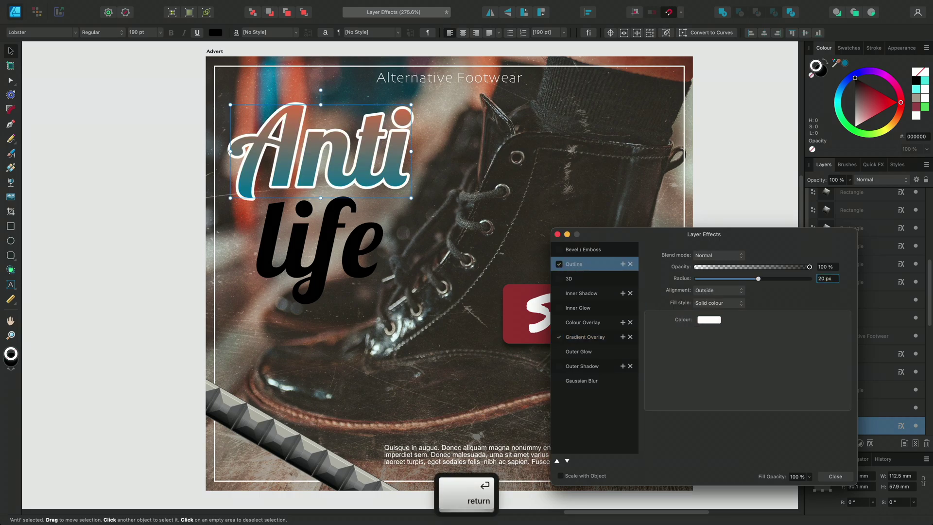
# - Enable the 3D effect on Anti with a 19.5 px radius and adjusted lighting direction
pyautogui.click(569, 279)
pyautogui.click(559, 279)
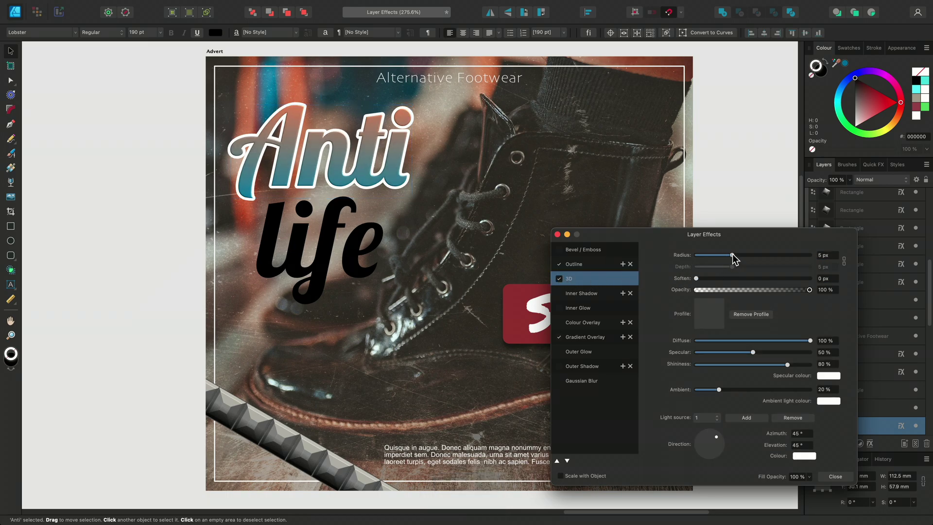
pyautogui.moveTo(732, 254); pyautogui.dragTo(759, 260)
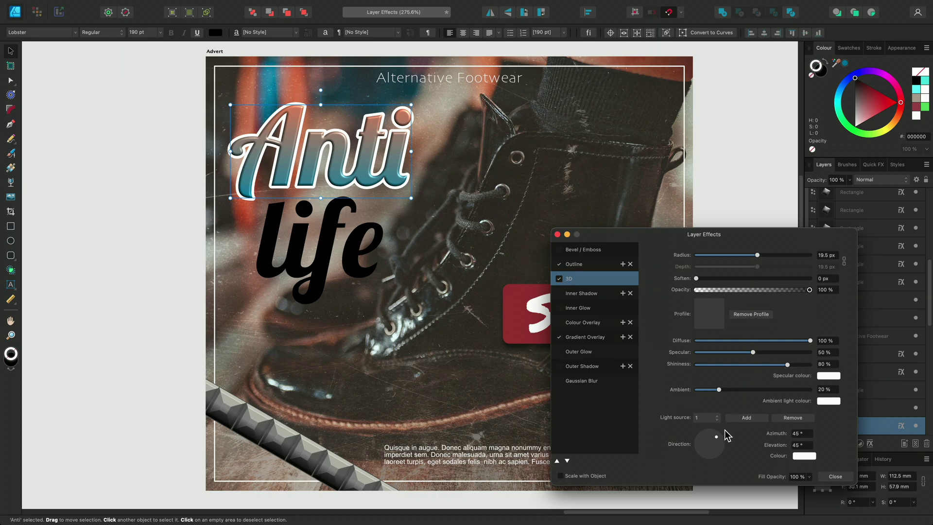
pyautogui.moveTo(717, 437); pyautogui.dragTo(702, 440)
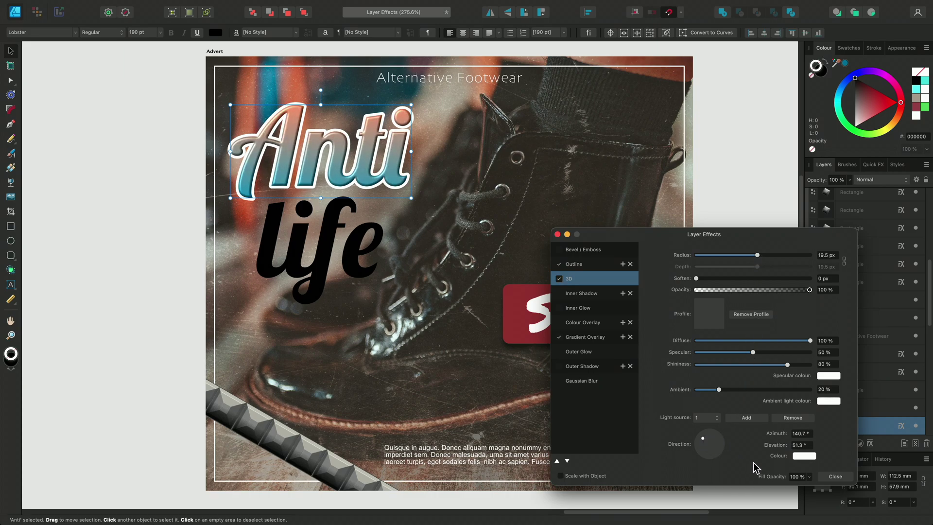
pyautogui.click(833, 477)
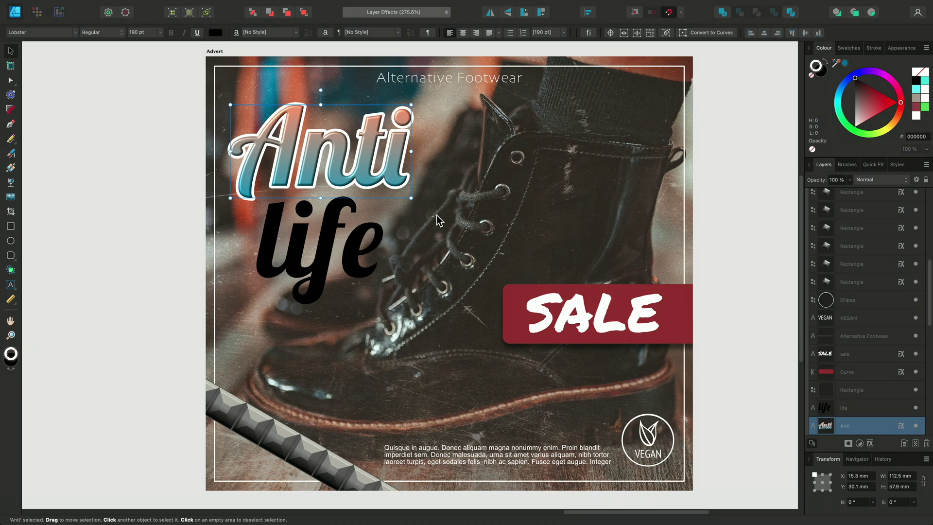
# - Copy Anti and use Edit > Paste FX to apply its gradient, outline and 3D to life
pyautogui.press('super+c')
pyautogui.click(360, 241)
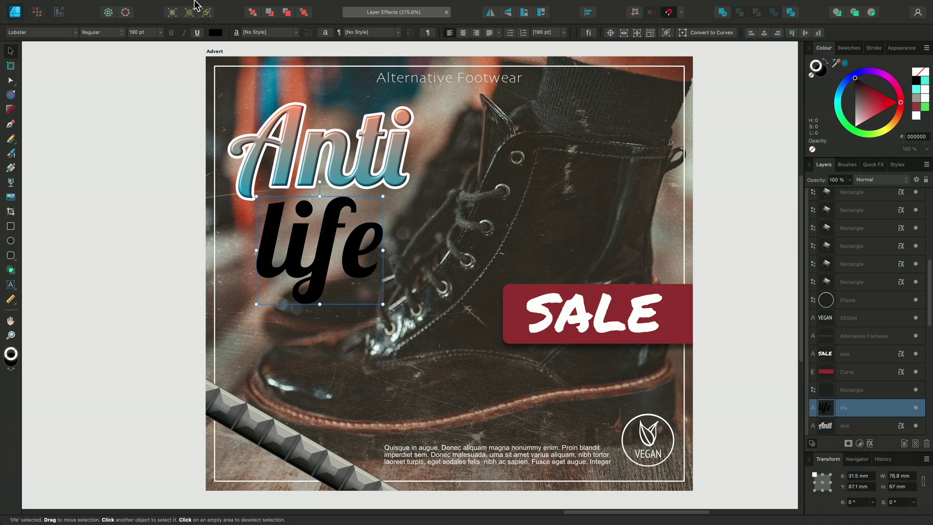
pyautogui.moveTo(175, 6)
pyautogui.click(140, 6)
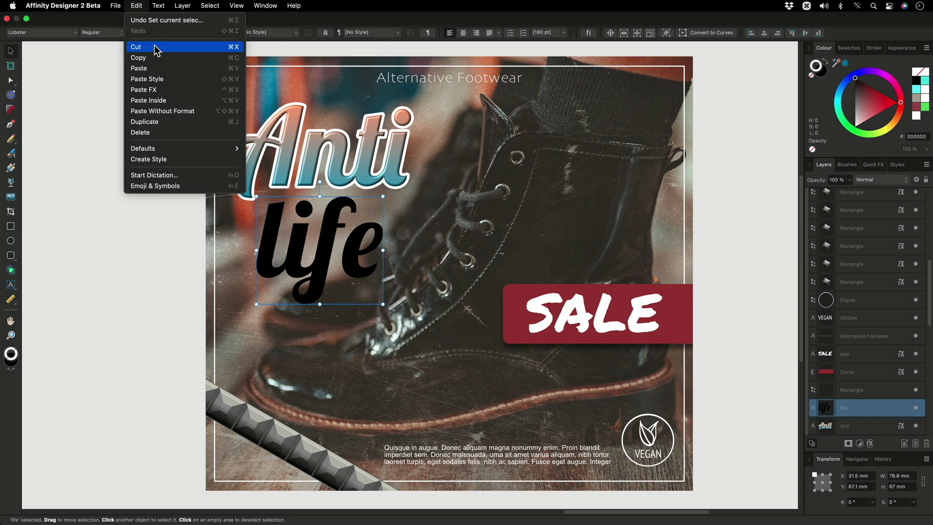
pyautogui.click(173, 90)
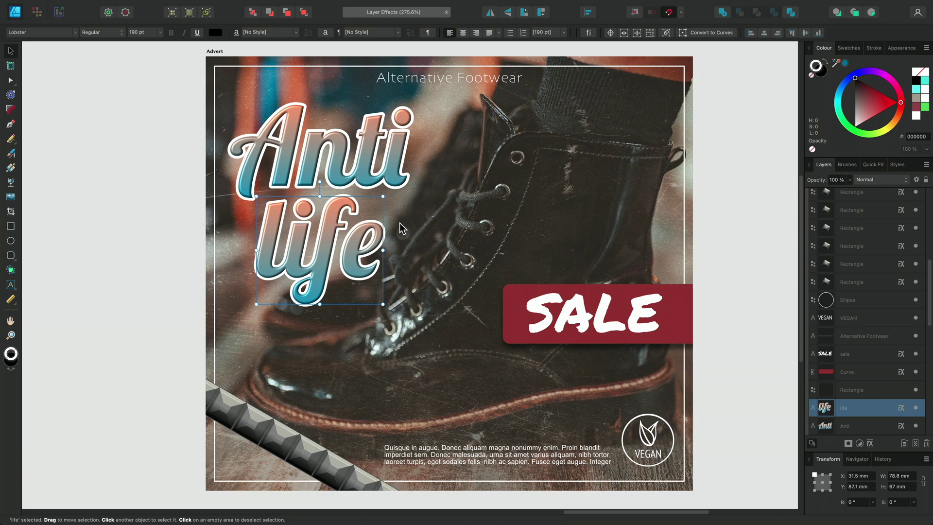
pyautogui.press('Escape')
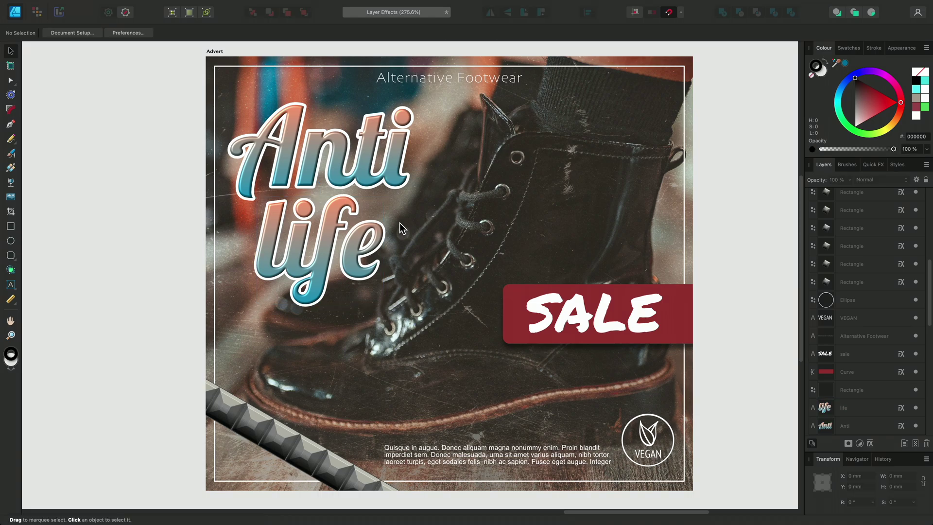